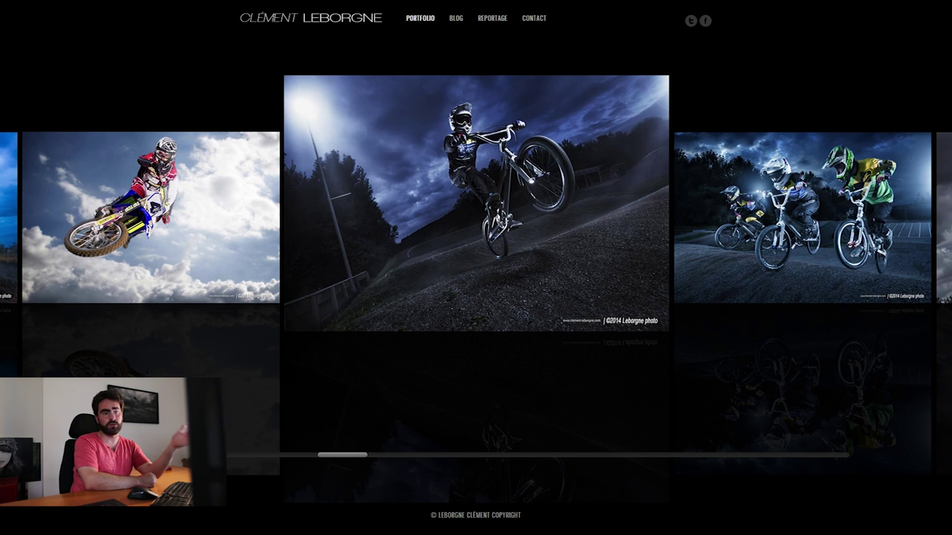
Step: Browse the photographer's online portfolio, switch to Photoshop and go through the open images to the rugby player portrait
{"action": "left_click_drag", "start_coordinate": [342, 455], "coordinate": [589, 446]}
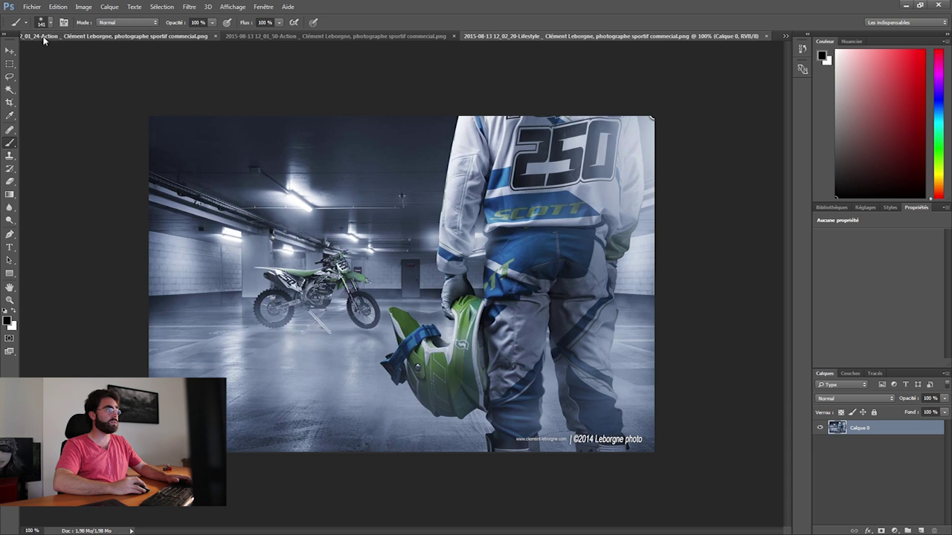
{"action": "left_click", "coordinate": [111, 36]}
{"action": "key", "text": "ctrl+Tab"}
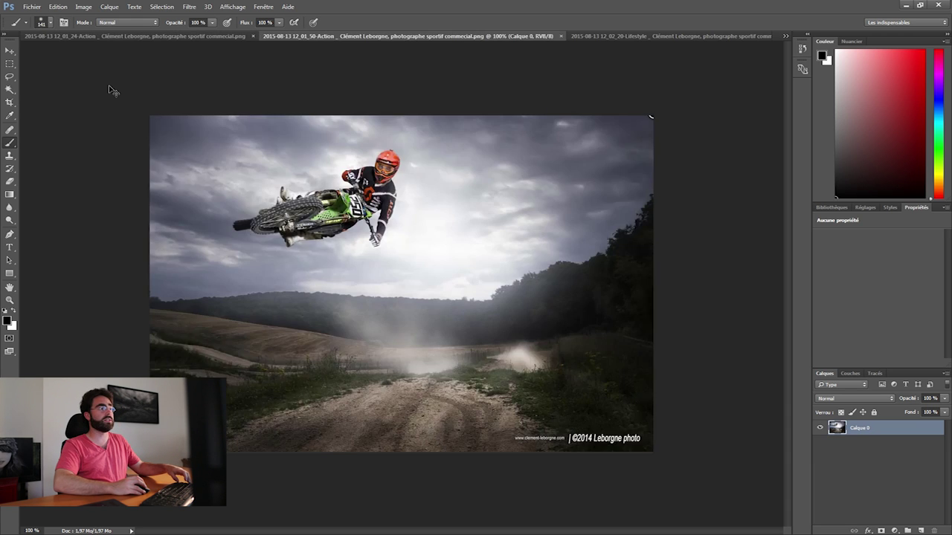
{"action": "key", "text": "ctrl+Tab"}
{"action": "key", "text": "ctrl+Tab"}
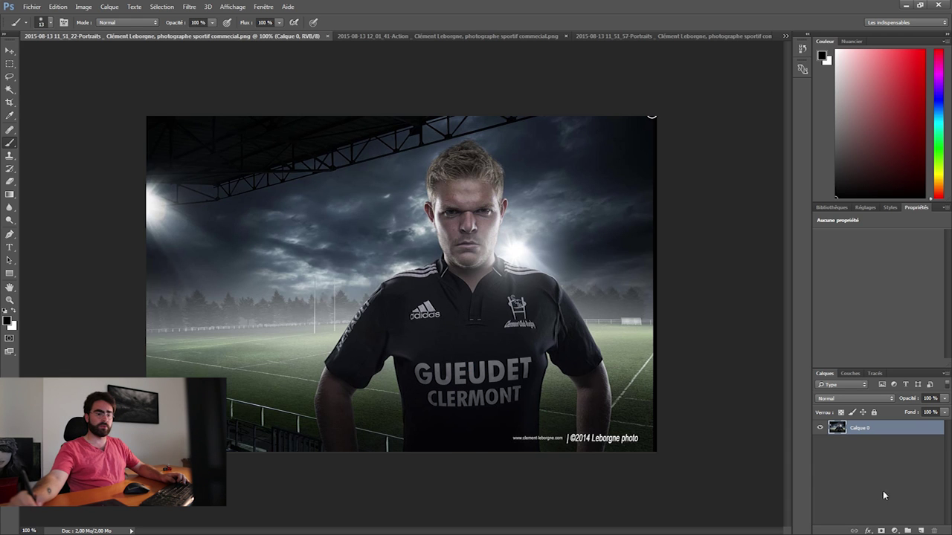
Step: Add a new layer above the portrait and set up a small white brush of 7 pixels
{"action": "left_click", "coordinate": [920, 531]}
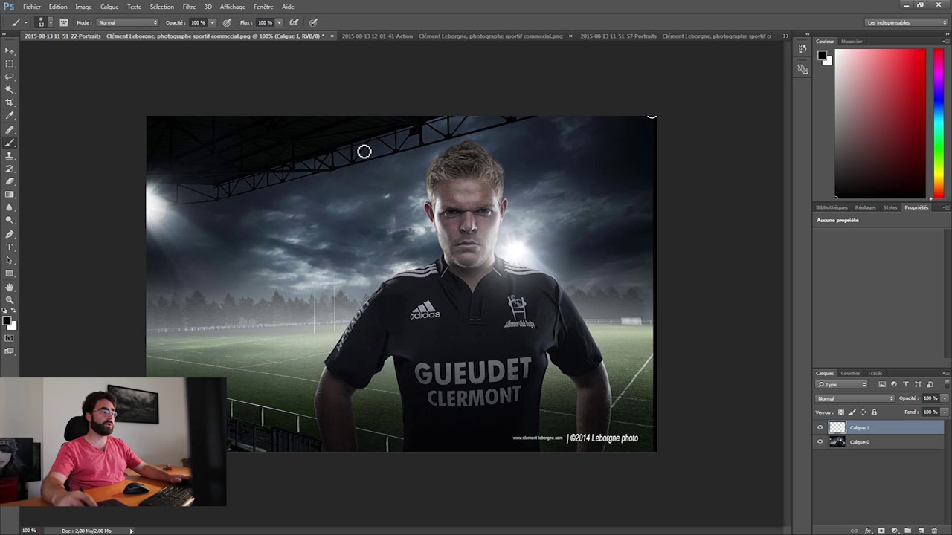
{"action": "key", "text": "x"}
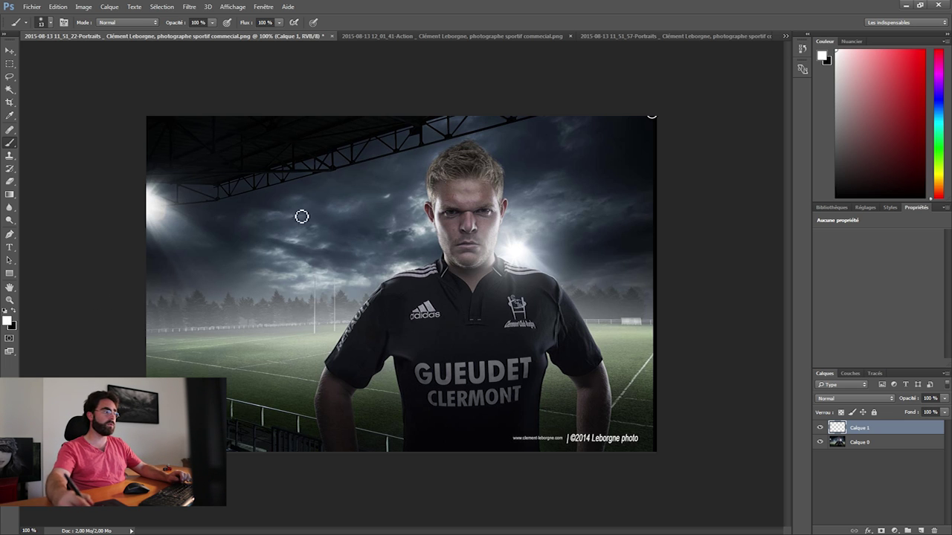
{"action": "key", "text": "["}
{"action": "left_click_drag", "start_coordinate": [327, 212], "coordinate": [359, 188]}
{"action": "left_click_drag", "start_coordinate": [355, 228], "coordinate": [282, 284]}
{"action": "left_click_drag", "start_coordinate": [542, 147], "coordinate": [573, 254]}
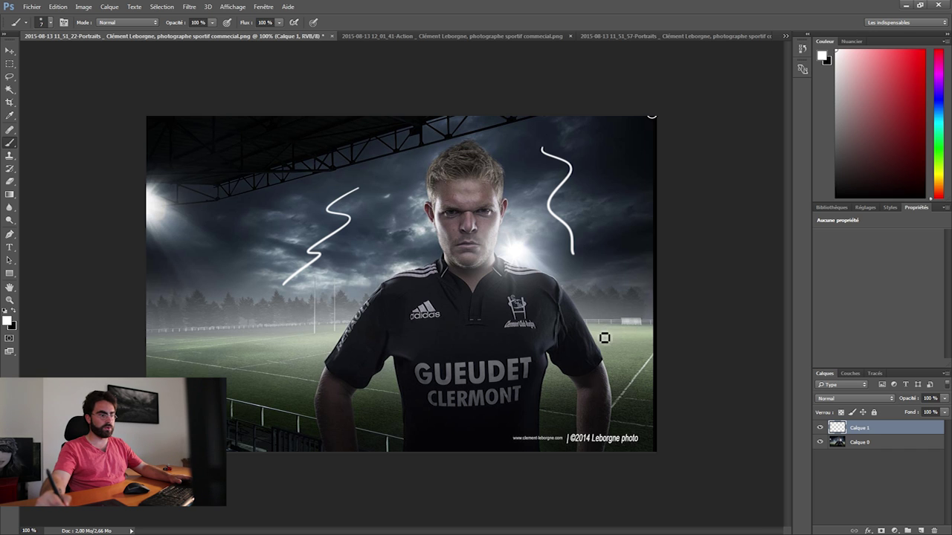
{"action": "key", "text": "ctrl+alt+z"}
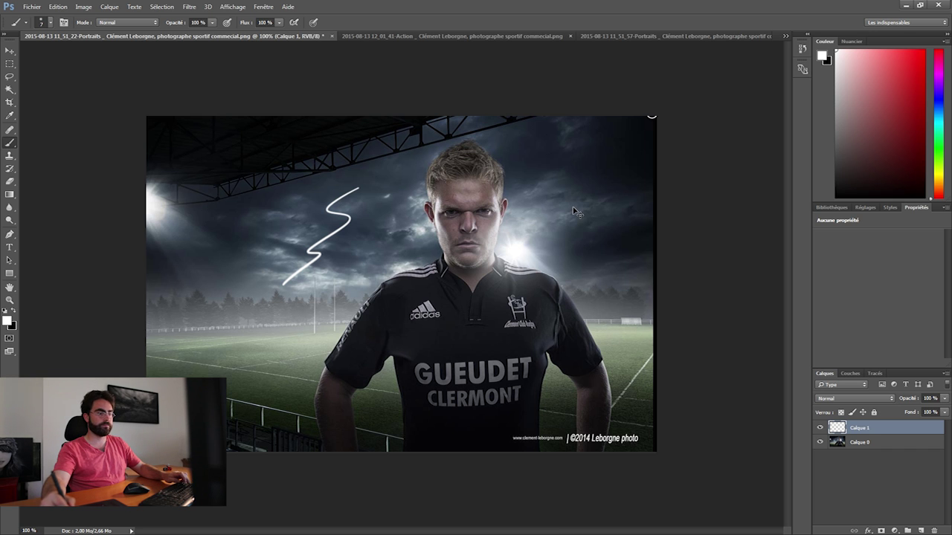
{"action": "key", "text": "ctrl+alt+z"}
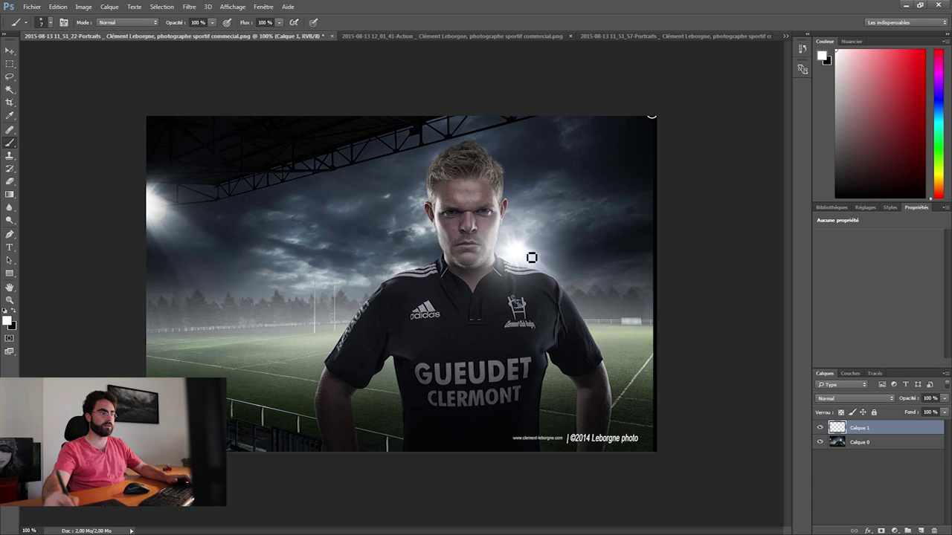
Step: Draw white arrows pointing towards the player from both sides and circle the stadium floodlight and the light above his shoulder
{"action": "left_click_drag", "start_coordinate": [629, 160], "coordinate": [571, 230]}
{"action": "mouse_move", "coordinate": [208, 207]}
{"action": "left_mouse_down"}
{"action": "mouse_move", "coordinate": [290, 240]}
{"action": "mouse_move", "coordinate": [298, 276]}
{"action": "left_mouse_up"}
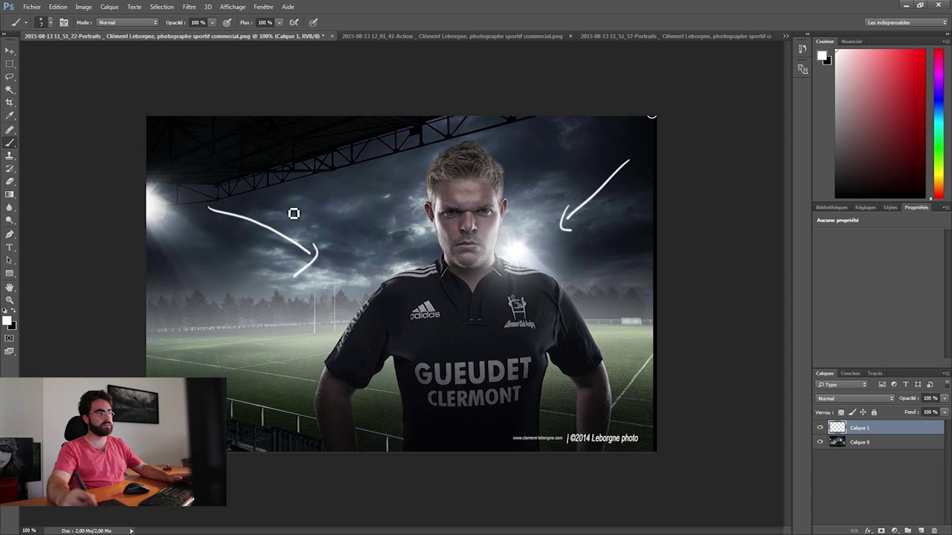
{"action": "mouse_move", "coordinate": [161, 211]}
{"action": "left_mouse_down"}
{"action": "mouse_move", "coordinate": [151, 242]}
{"action": "mouse_move", "coordinate": [172, 192]}
{"action": "left_mouse_up"}
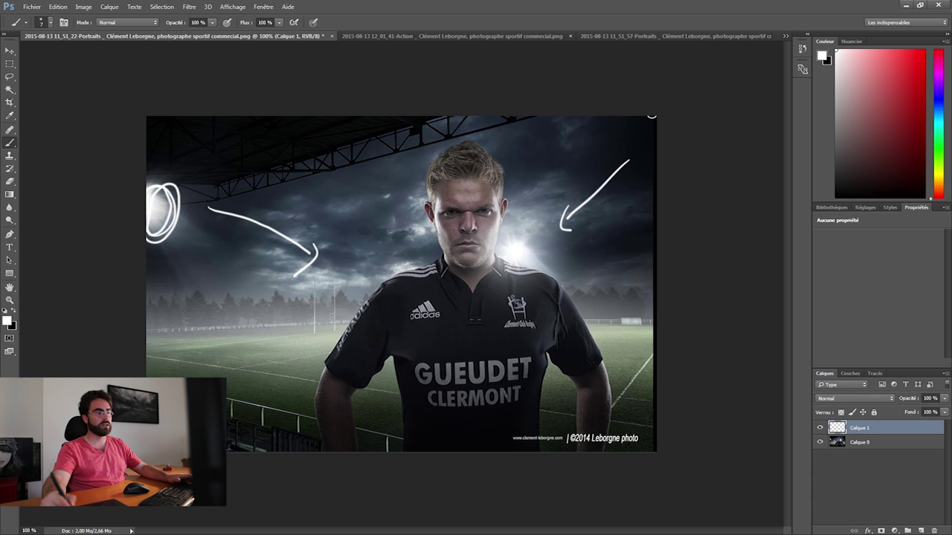
{"action": "left_click_drag", "start_coordinate": [519, 263], "coordinate": [516, 264]}
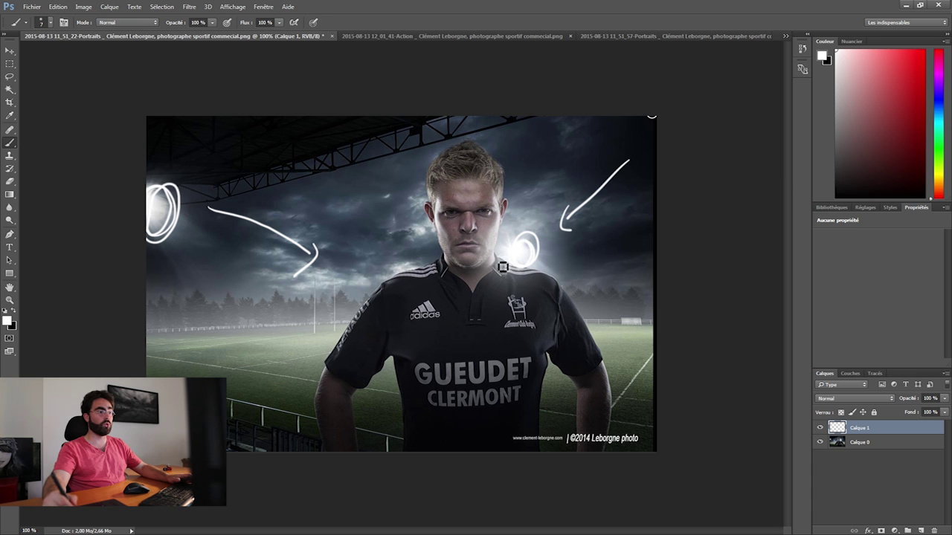
{"action": "mouse_move", "coordinate": [524, 258]}
{"action": "left_mouse_down"}
{"action": "mouse_move", "coordinate": [507, 248]}
{"action": "mouse_move", "coordinate": [515, 255]}
{"action": "left_mouse_up"}
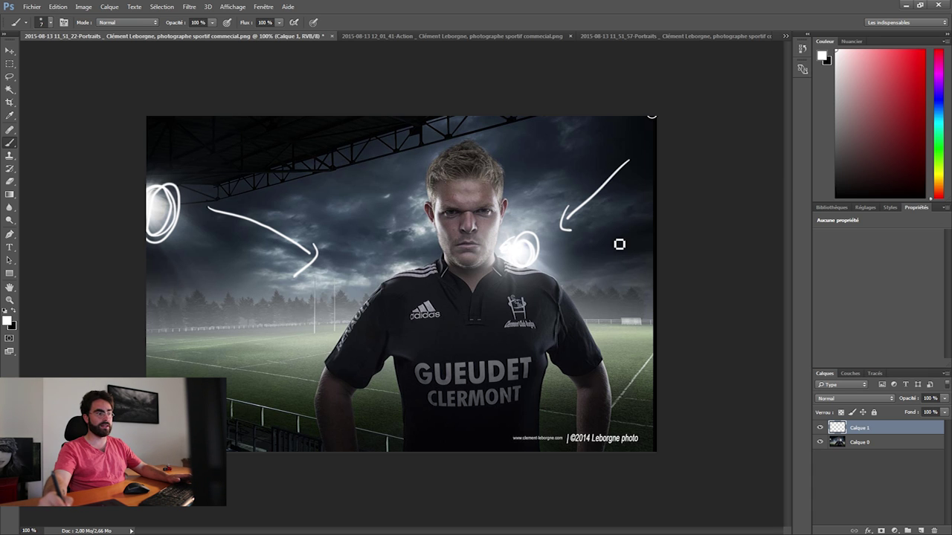
Step: Sketch a side light source with an arrow at the image's right edge and trace the lit contour of the arm, shoulder and face
{"action": "mouse_move", "coordinate": [618, 244]}
{"action": "left_mouse_down"}
{"action": "mouse_move", "coordinate": [614, 255]}
{"action": "mouse_move", "coordinate": [605, 246]}
{"action": "mouse_move", "coordinate": [653, 344]}
{"action": "left_mouse_up"}
{"action": "mouse_move", "coordinate": [645, 250]}
{"action": "left_mouse_down"}
{"action": "mouse_move", "coordinate": [646, 327]}
{"action": "mouse_move", "coordinate": [650, 293]}
{"action": "mouse_move", "coordinate": [634, 292]}
{"action": "mouse_move", "coordinate": [638, 282]}
{"action": "mouse_move", "coordinate": [625, 283]}
{"action": "mouse_move", "coordinate": [619, 314]}
{"action": "left_mouse_up"}
{"action": "mouse_move", "coordinate": [617, 395]}
{"action": "left_mouse_down"}
{"action": "mouse_move", "coordinate": [571, 292]}
{"action": "mouse_move", "coordinate": [562, 285]}
{"action": "mouse_move", "coordinate": [558, 300]}
{"action": "mouse_move", "coordinate": [495, 272]}
{"action": "mouse_move", "coordinate": [505, 186]}
{"action": "left_mouse_up"}
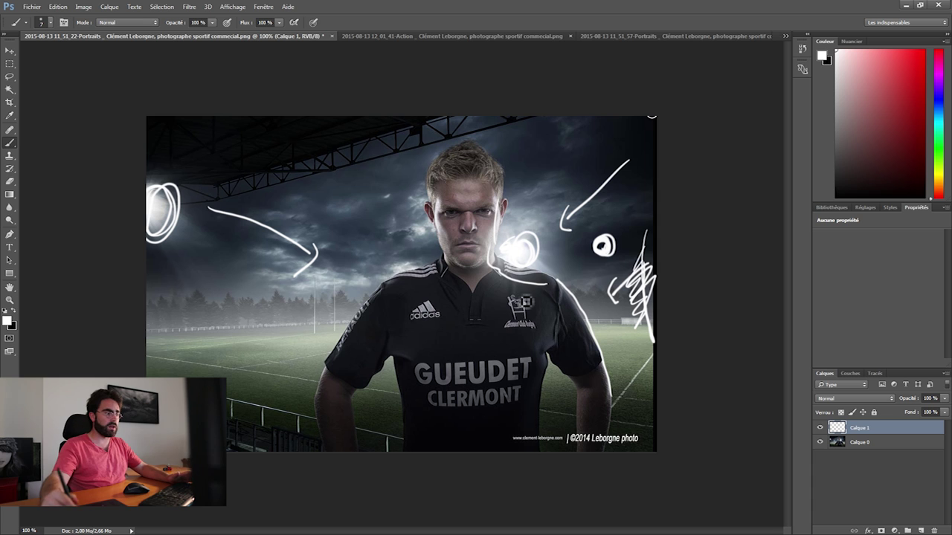
Step: Try outlining both sides of the jersey's torso with a larger white brush and erase the outline on its left side
{"action": "right_click", "coordinate": [401, 385], "text": "alt"}
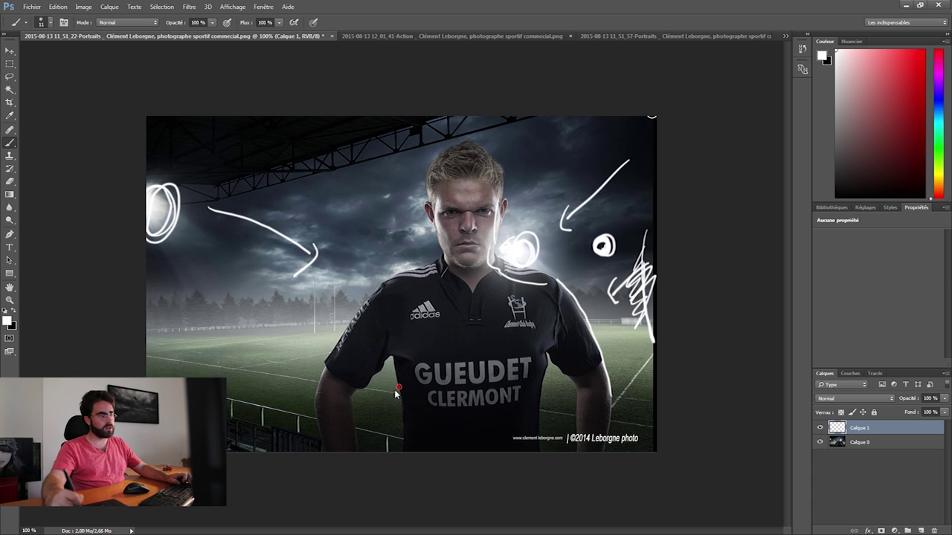
{"action": "left_click_drag", "start_coordinate": [396, 363], "coordinate": [406, 452]}
{"action": "left_click_drag", "start_coordinate": [540, 382], "coordinate": [532, 461]}
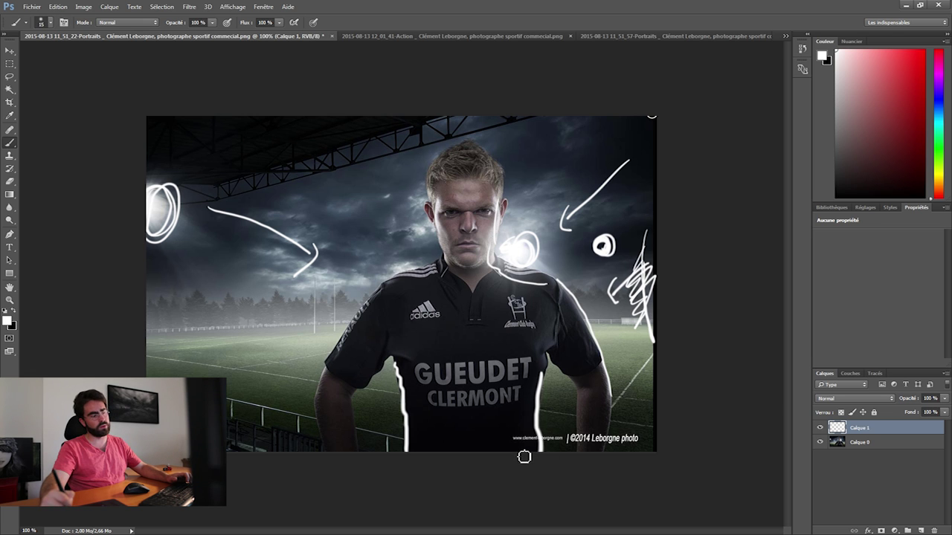
{"action": "key", "text": "e"}
{"action": "left_click_drag", "start_coordinate": [400, 362], "coordinate": [405, 452]}
{"action": "key", "text": "b"}
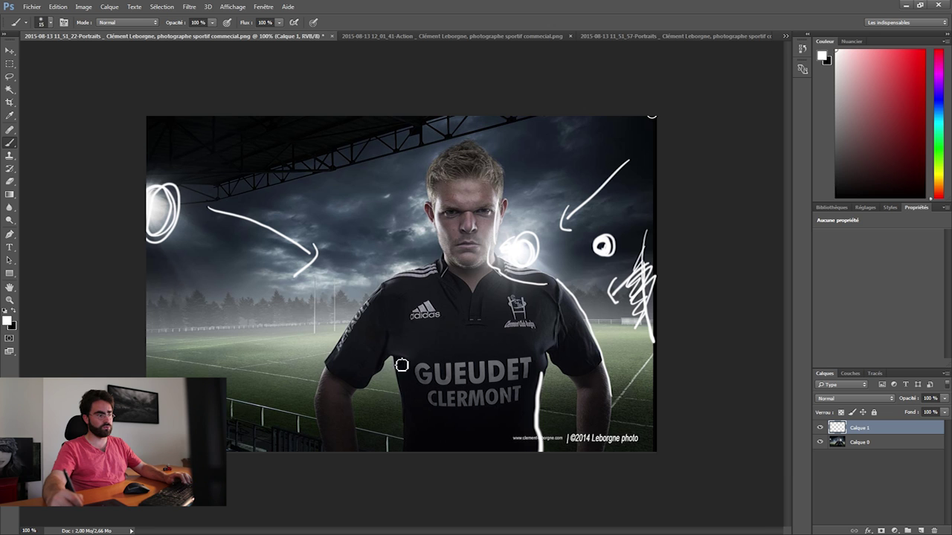
Step: Try marking the dark area of the player's elbow and a line on the grass beside it, undoing each mark
{"action": "key", "text": "f"}
{"action": "scroll", "coordinate": [585, 457], "scroll_direction": "up", "scroll_amount": 2}
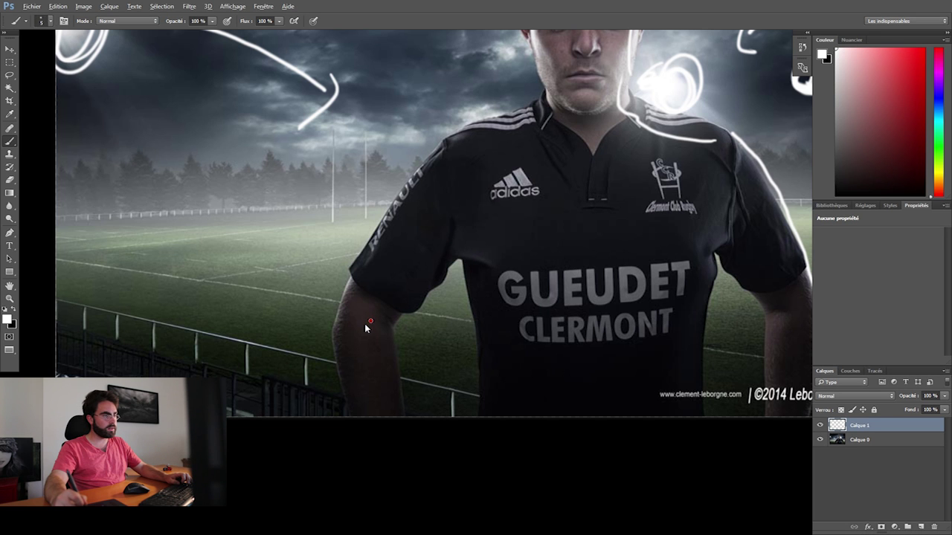
{"action": "mouse_move", "coordinate": [351, 345]}
{"action": "left_mouse_down"}
{"action": "mouse_move", "coordinate": [376, 325]}
{"action": "mouse_move", "coordinate": [350, 344]}
{"action": "left_mouse_up"}
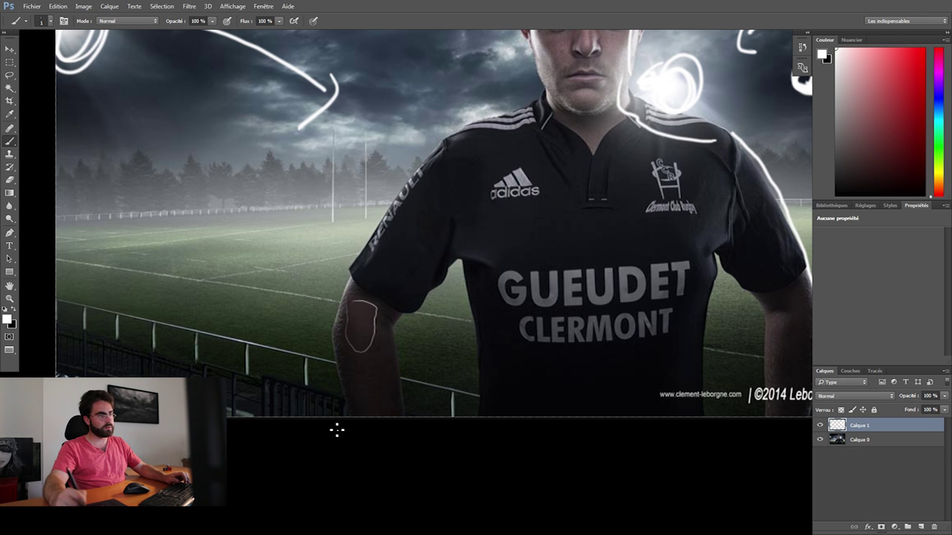
{"action": "key", "text": "ctrl+z"}
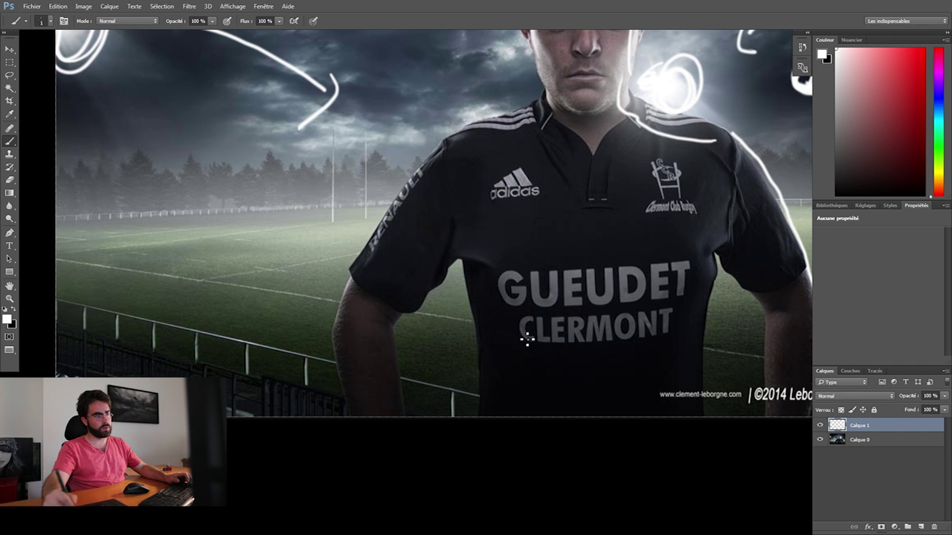
{"action": "left_click_drag", "start_coordinate": [425, 343], "coordinate": [468, 318]}
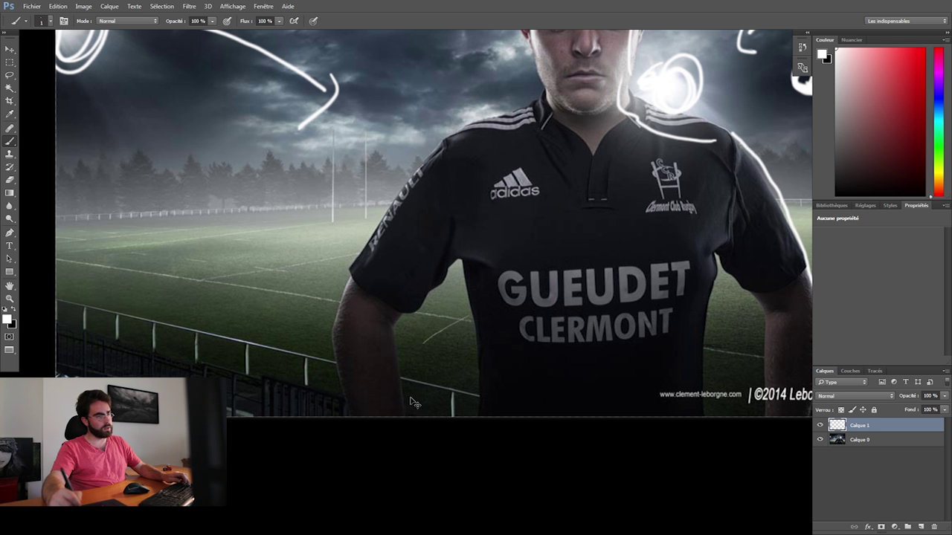
{"action": "key", "text": "ctrl+z"}
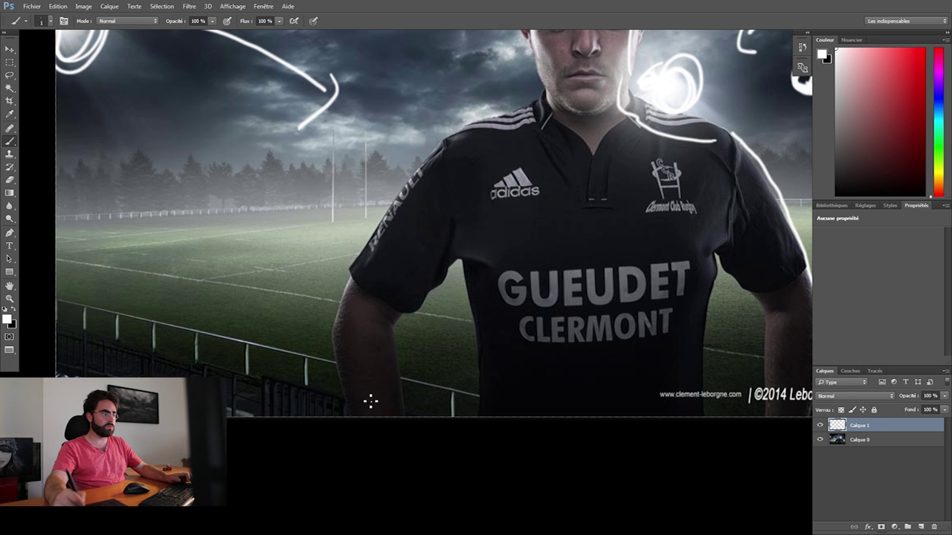
Step: Sketch thin lines along the forearm nearest the copyright text, with fine arrows showing light from the floodlight and from the right edge
{"action": "left_click", "coordinate": [382, 357], "text": "ctrl+alt"}
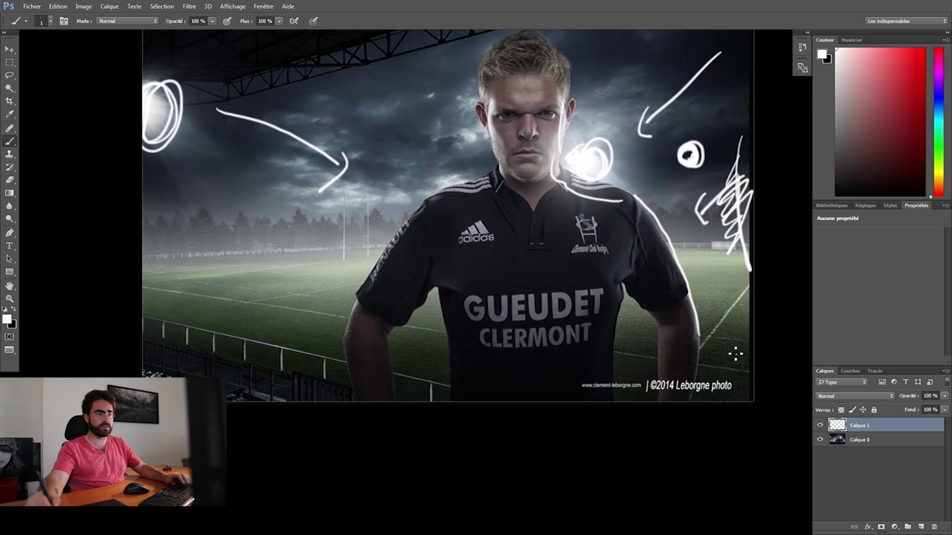
{"action": "left_click_drag", "start_coordinate": [655, 328], "coordinate": [666, 382]}
{"action": "left_click_drag", "start_coordinate": [675, 347], "coordinate": [657, 325]}
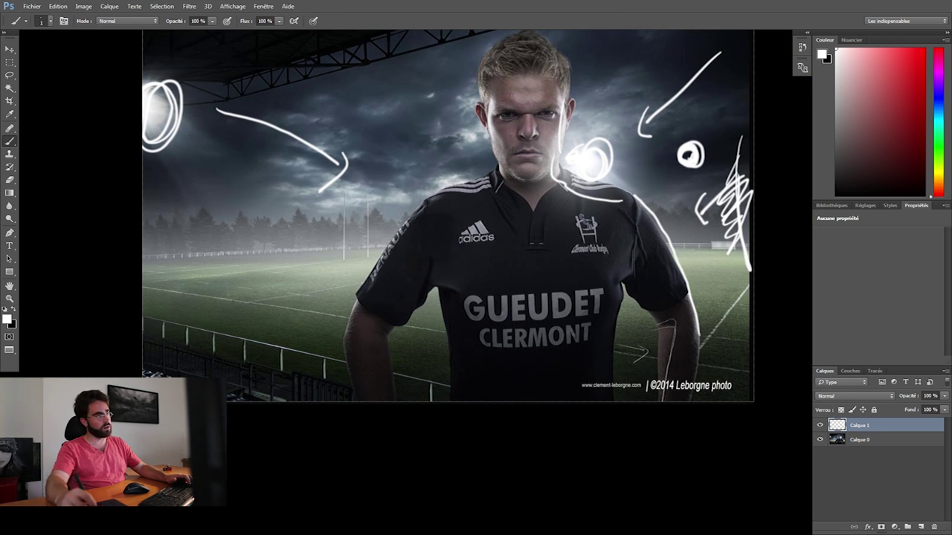
{"action": "left_click_drag", "start_coordinate": [169, 143], "coordinate": [239, 180]}
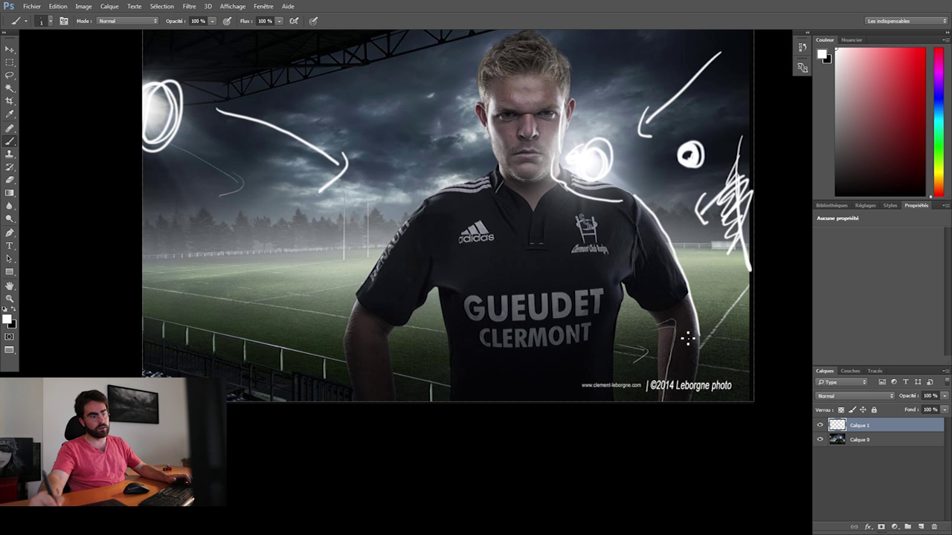
{"action": "left_click_drag", "start_coordinate": [687, 362], "coordinate": [680, 398]}
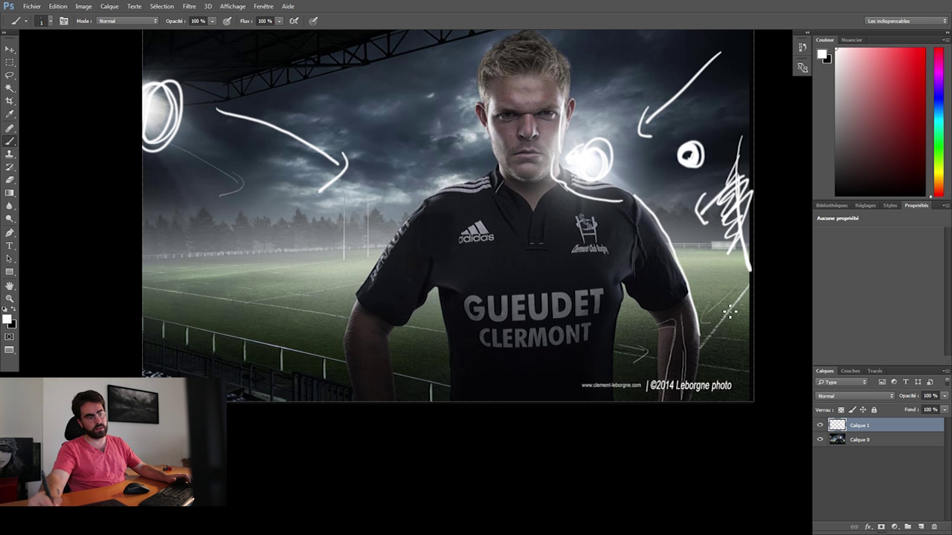
{"action": "left_click_drag", "start_coordinate": [741, 271], "coordinate": [753, 294]}
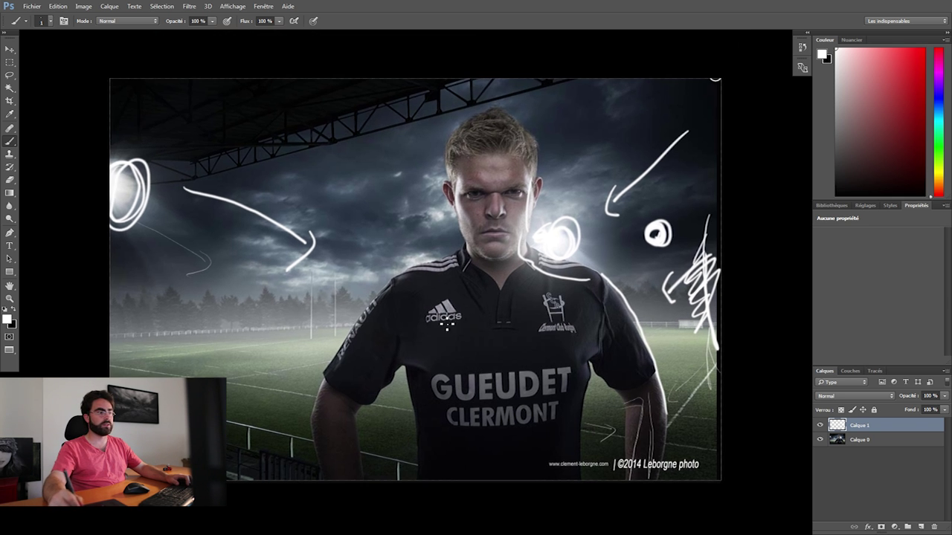
{"action": "left_click", "coordinate": [458, 296], "text": "ctrl"}
{"action": "mouse_move", "coordinate": [458, 216]}
{"action": "left_mouse_down"}
{"action": "mouse_move", "coordinate": [443, 216]}
{"action": "mouse_move", "coordinate": [467, 205]}
{"action": "left_mouse_up"}
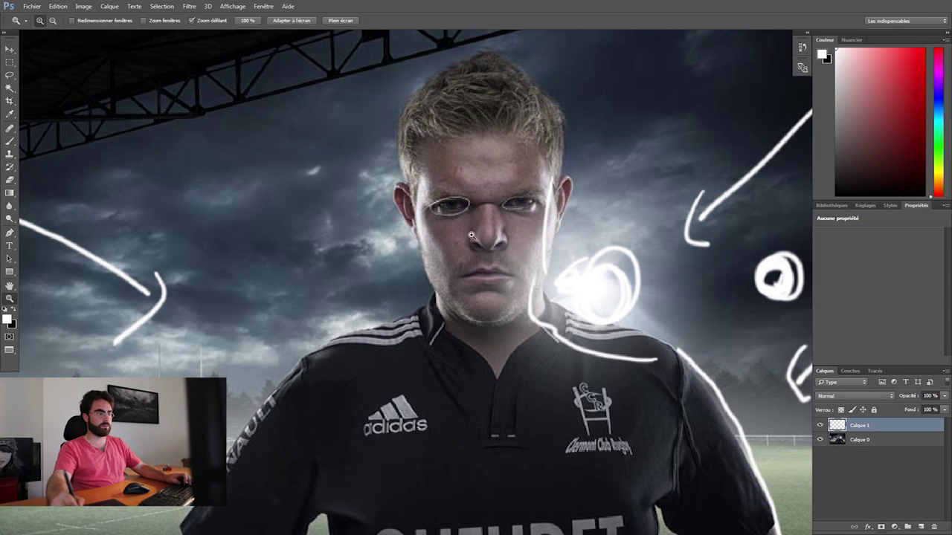
{"action": "left_click", "coordinate": [460, 223], "text": "ctrl+alt"}
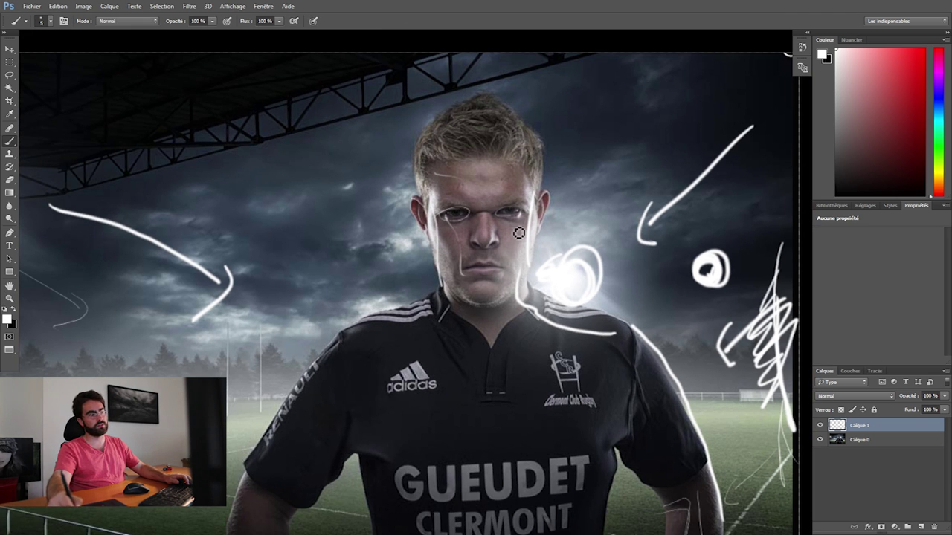
{"action": "mouse_move", "coordinate": [469, 174]}
{"action": "left_mouse_down"}
{"action": "mouse_move", "coordinate": [472, 202]}
{"action": "mouse_move", "coordinate": [485, 172]}
{"action": "mouse_move", "coordinate": [514, 184]}
{"action": "mouse_move", "coordinate": [465, 198]}
{"action": "left_mouse_up"}
{"action": "key", "text": "ctrl+z"}
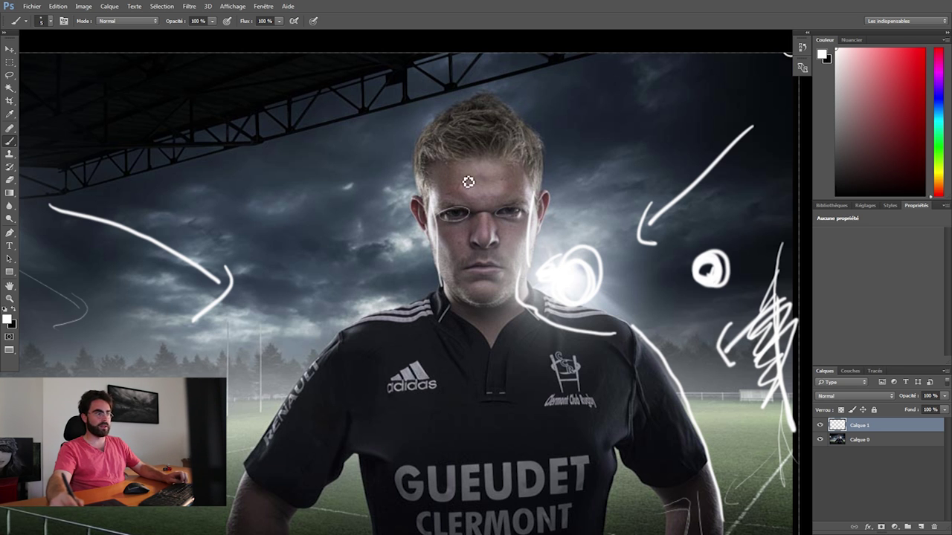
{"action": "mouse_move", "coordinate": [467, 162]}
{"action": "left_mouse_down"}
{"action": "mouse_move", "coordinate": [498, 164]}
{"action": "mouse_move", "coordinate": [513, 205]}
{"action": "mouse_move", "coordinate": [465, 199]}
{"action": "left_mouse_up"}
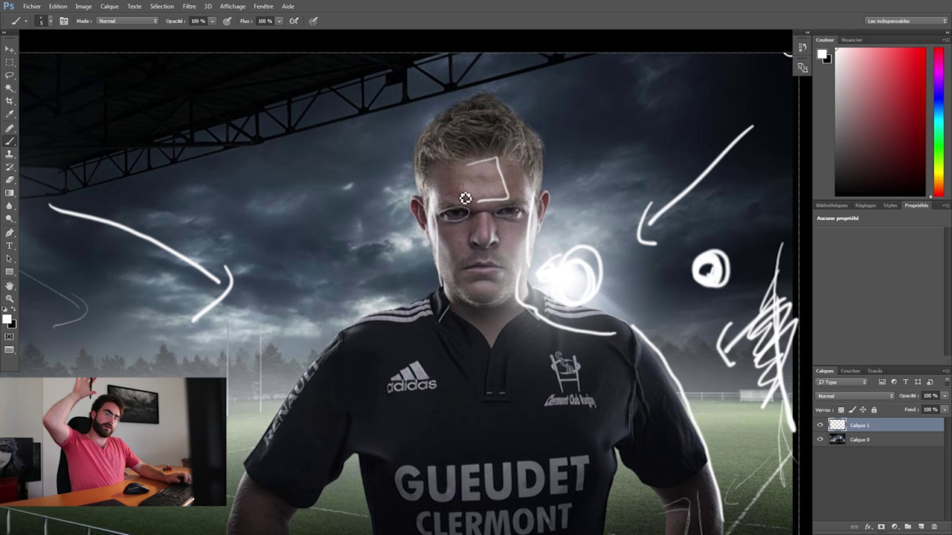
{"action": "key", "text": "ctrl+z"}
{"action": "key", "text": "ctrl+z"}
{"action": "key", "text": "ctrl+z"}
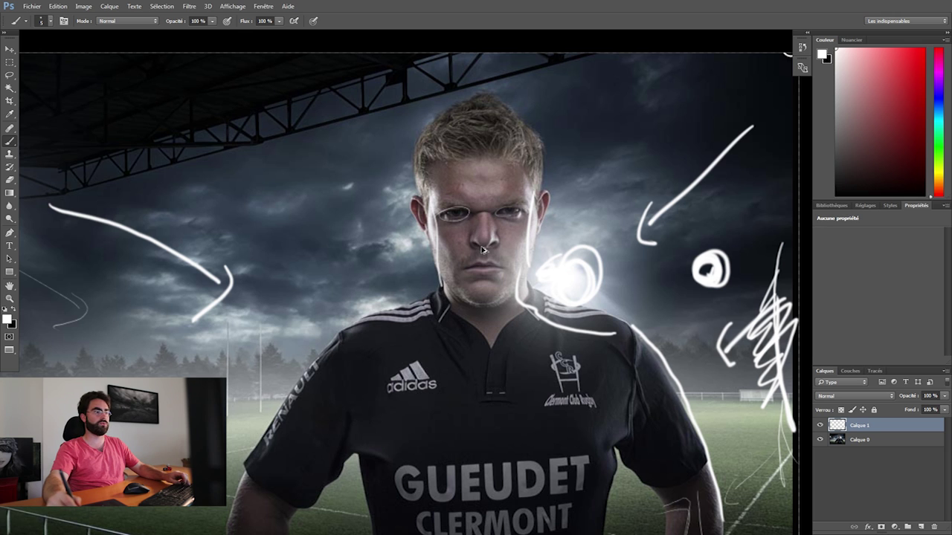
{"action": "key", "text": "ctrl+z"}
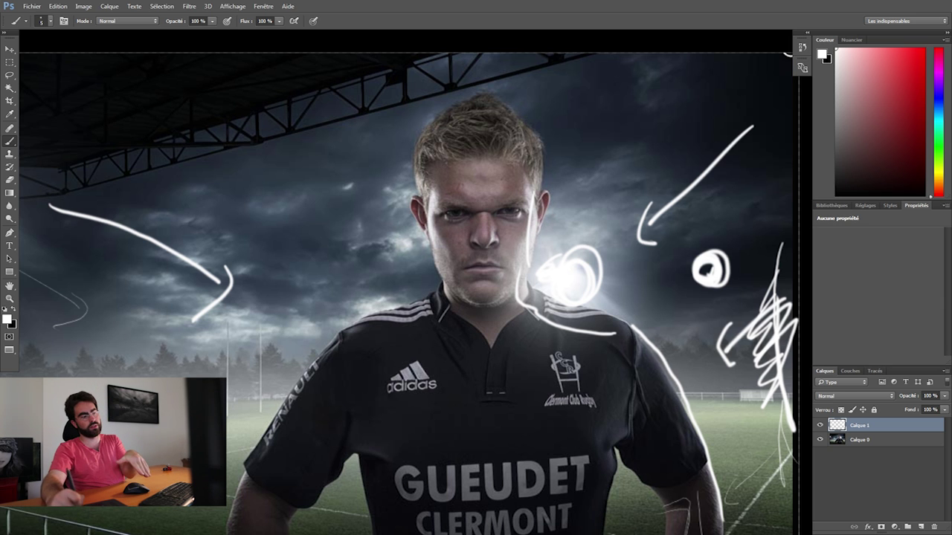
Step: Draw a horizontal line across the player's chest with an arrow pointing up towards his face
{"action": "left_click_drag", "start_coordinate": [410, 406], "coordinate": [554, 417]}
{"action": "mouse_move", "coordinate": [474, 427]}
{"action": "left_mouse_down"}
{"action": "mouse_move", "coordinate": [474, 354]}
{"action": "mouse_move", "coordinate": [490, 369]}
{"action": "left_mouse_up"}
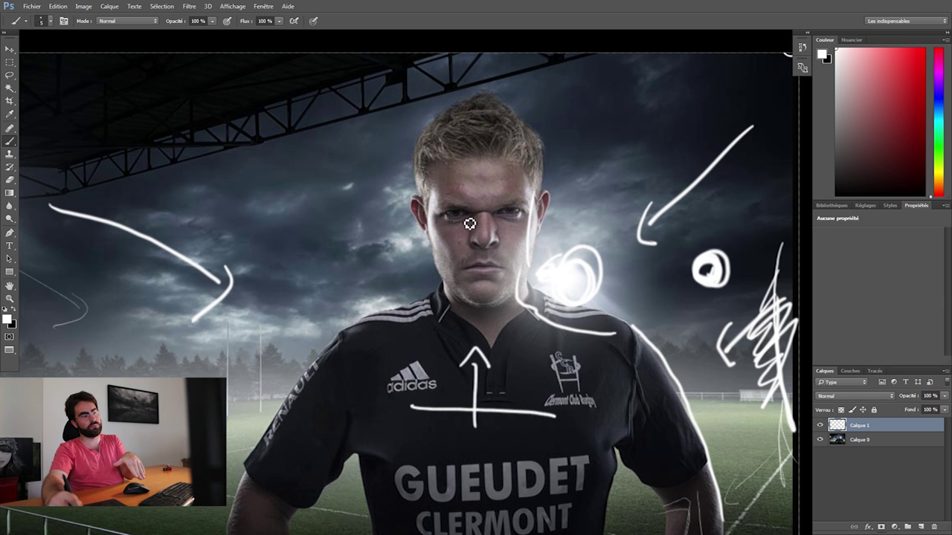
{"action": "left_click_drag", "start_coordinate": [446, 212], "coordinate": [462, 220]}
{"action": "key", "text": "ctrl+z"}
{"action": "key", "text": "z"}
{"action": "left_click", "coordinate": [494, 304], "text": "alt"}
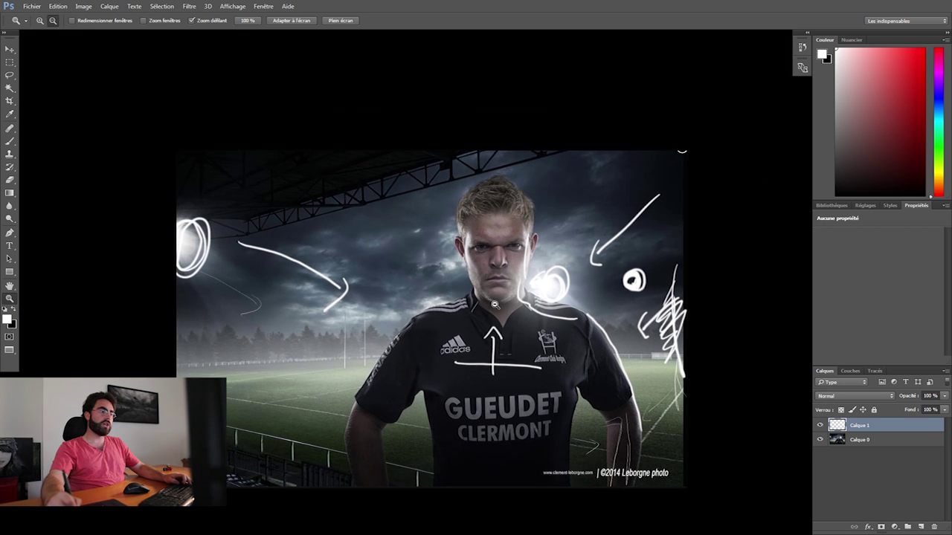
{"action": "key", "text": "b"}
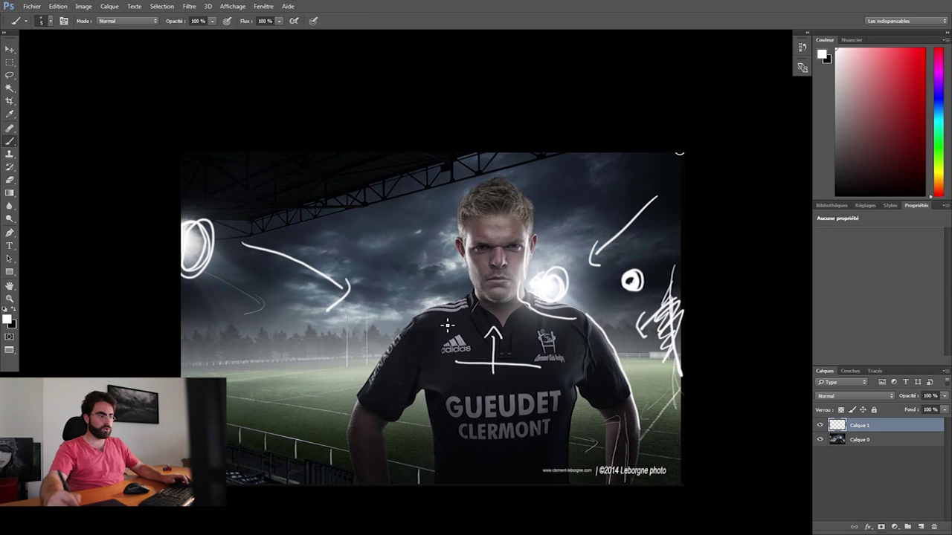
Step: Draw a straight line along the stadium roof truss and a curved stroke across the roof, and inspect the player's hair up close
{"action": "left_click_drag", "start_coordinate": [379, 195], "coordinate": [489, 153]}
{"action": "left_click_drag", "start_coordinate": [344, 168], "coordinate": [345, 217]}
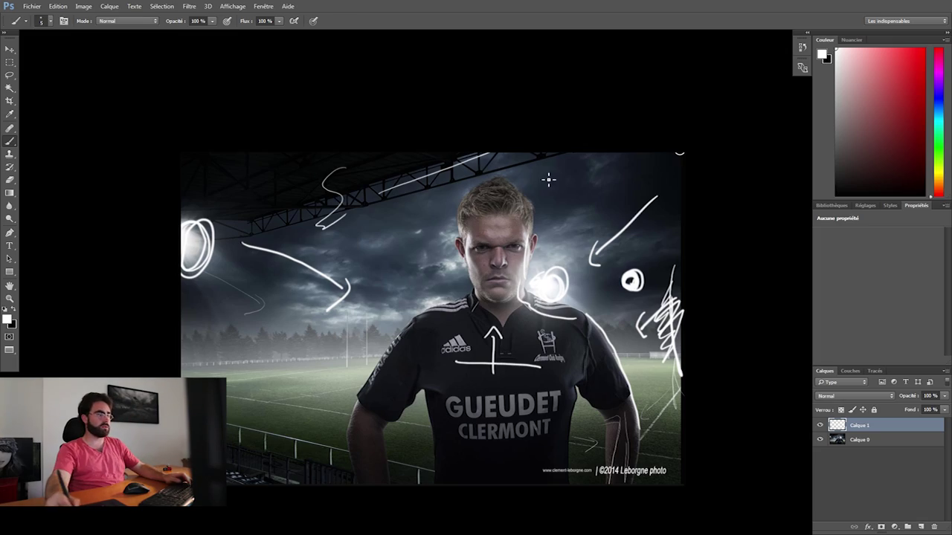
{"action": "key", "text": "z"}
{"action": "mouse_move", "coordinate": [548, 179]}
{"action": "left_mouse_down"}
{"action": "mouse_move", "coordinate": [573, 187]}
{"action": "mouse_move", "coordinate": [544, 190]}
{"action": "left_mouse_up"}
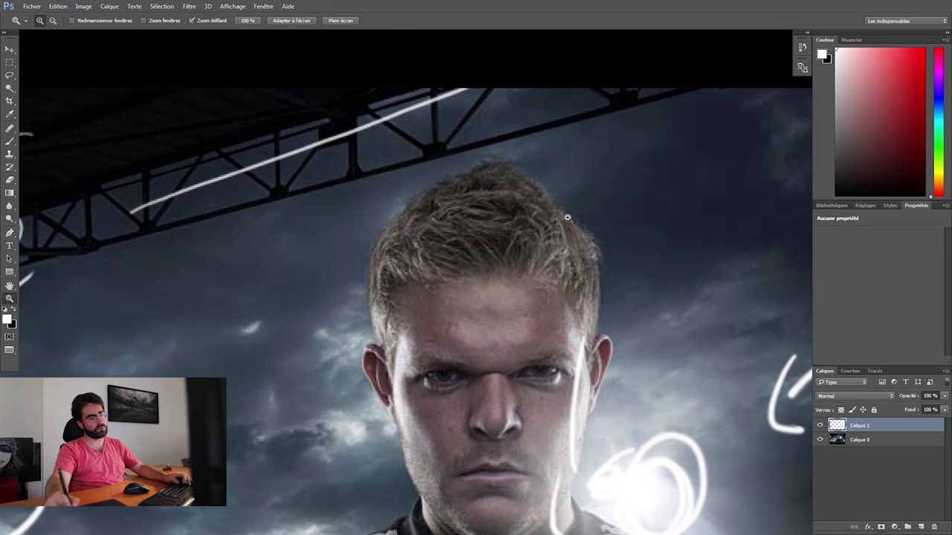
{"action": "left_click_drag", "start_coordinate": [550, 194], "coordinate": [530, 167]}
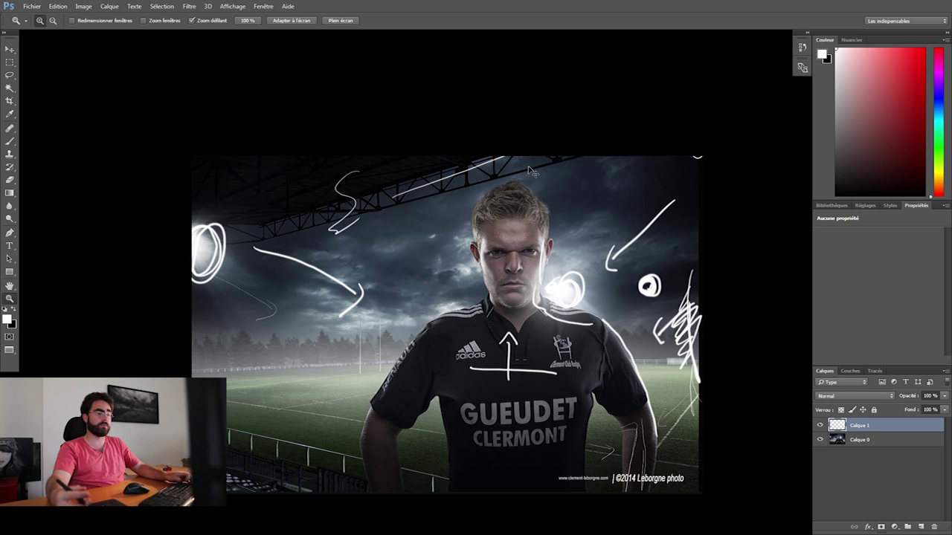
Step: Switch to the ball-catching photo and try brushing white light rays from the sky above the ball towards the player's hands
{"action": "key", "text": "ctrl+Tab"}
{"action": "key", "text": "b"}
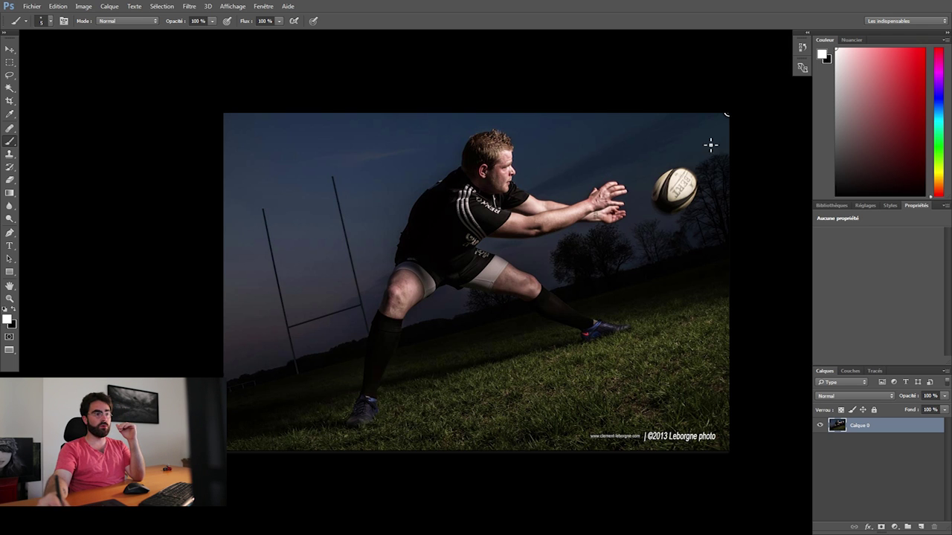
{"action": "mouse_move", "coordinate": [725, 134]}
{"action": "left_mouse_down"}
{"action": "mouse_move", "coordinate": [628, 195]}
{"action": "mouse_move", "coordinate": [628, 221]}
{"action": "left_mouse_up"}
{"action": "mouse_move", "coordinate": [705, 112]}
{"action": "left_mouse_down"}
{"action": "mouse_move", "coordinate": [634, 197]}
{"action": "mouse_move", "coordinate": [643, 172]}
{"action": "mouse_move", "coordinate": [670, 150]}
{"action": "mouse_move", "coordinate": [637, 199]}
{"action": "left_mouse_up"}
{"action": "left_click_drag", "start_coordinate": [701, 116], "coordinate": [642, 192]}
{"action": "left_click_drag", "start_coordinate": [659, 135], "coordinate": [625, 204]}
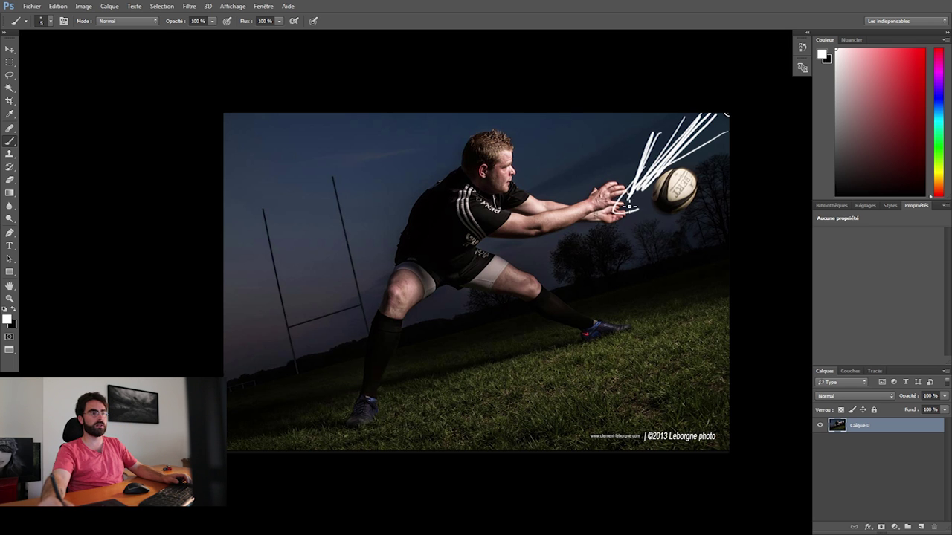
{"action": "left_click_drag", "start_coordinate": [706, 154], "coordinate": [632, 198]}
Step: Try outlining the player's lit face, forearm and both legs with white brush strokes
{"action": "mouse_move", "coordinate": [534, 150]}
{"action": "left_mouse_down"}
{"action": "mouse_move", "coordinate": [506, 190]}
{"action": "mouse_move", "coordinate": [482, 159]}
{"action": "left_mouse_up"}
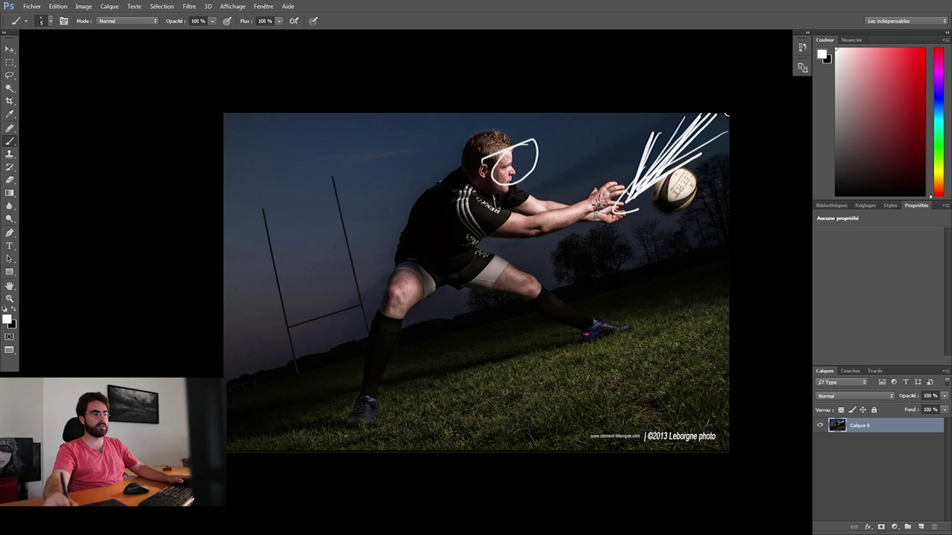
{"action": "left_click_drag", "start_coordinate": [503, 223], "coordinate": [587, 212]}
{"action": "left_click_drag", "start_coordinate": [490, 273], "coordinate": [510, 281]}
{"action": "left_click_drag", "start_coordinate": [567, 305], "coordinate": [575, 311]}
{"action": "left_click_drag", "start_coordinate": [435, 277], "coordinate": [395, 338]}
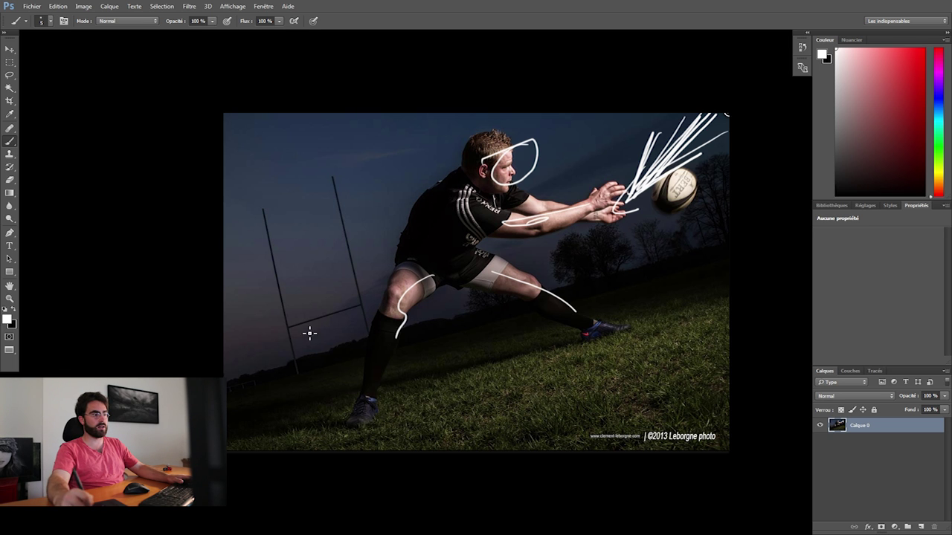
Step: Try an arrow across the goalposts towards the player and lines along the horizon, and undo a squiggle at the photo's edge
{"action": "mouse_move", "coordinate": [257, 235]}
{"action": "left_mouse_down"}
{"action": "mouse_move", "coordinate": [341, 220]}
{"action": "mouse_move", "coordinate": [298, 266]}
{"action": "left_mouse_up"}
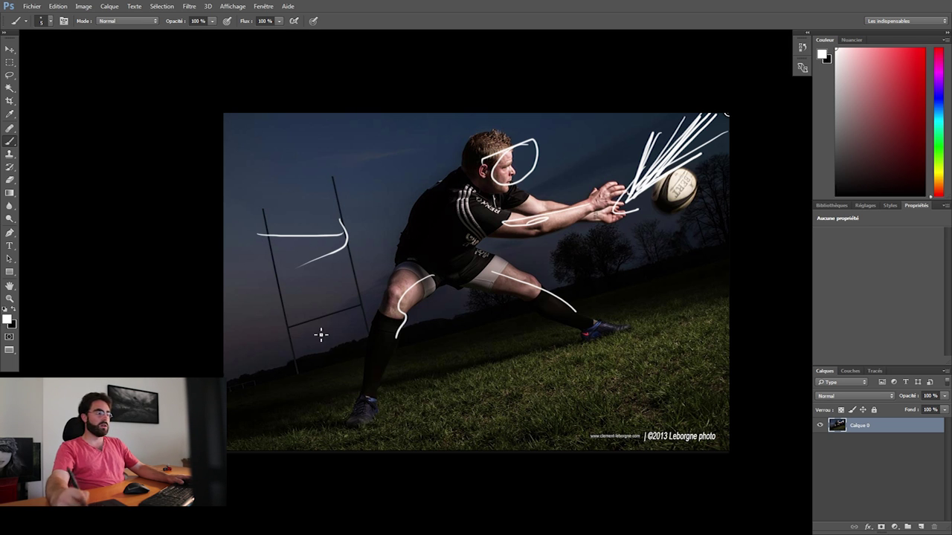
{"action": "left_click_drag", "start_coordinate": [237, 415], "coordinate": [341, 359]}
{"action": "left_click_drag", "start_coordinate": [424, 343], "coordinate": [517, 313]}
{"action": "left_click_drag", "start_coordinate": [611, 284], "coordinate": [756, 234]}
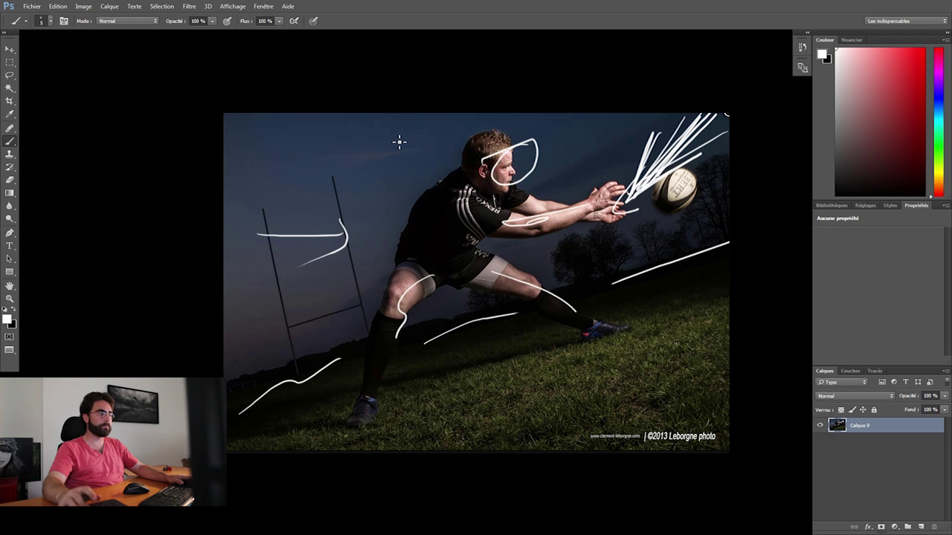
{"action": "left_click_drag", "start_coordinate": [234, 254], "coordinate": [250, 340]}
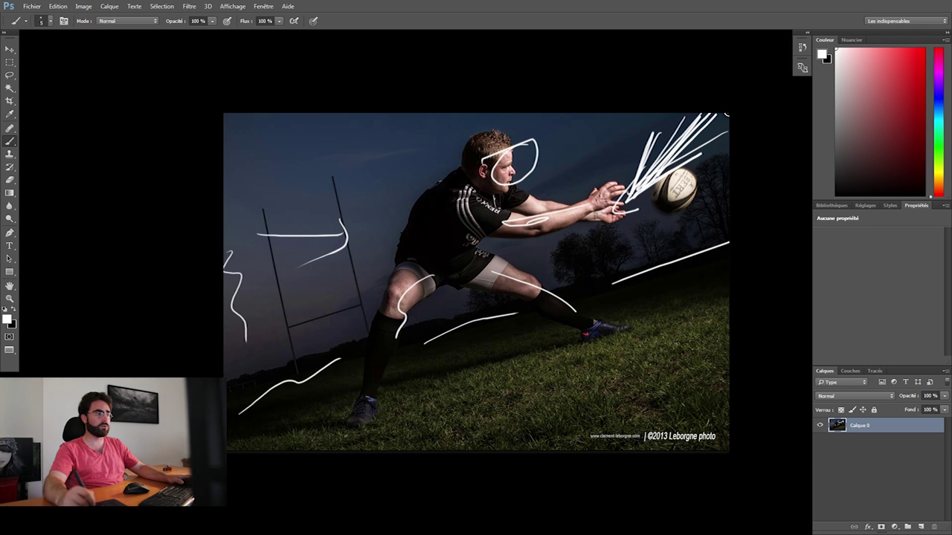
{"action": "key", "text": "ctrl+z"}
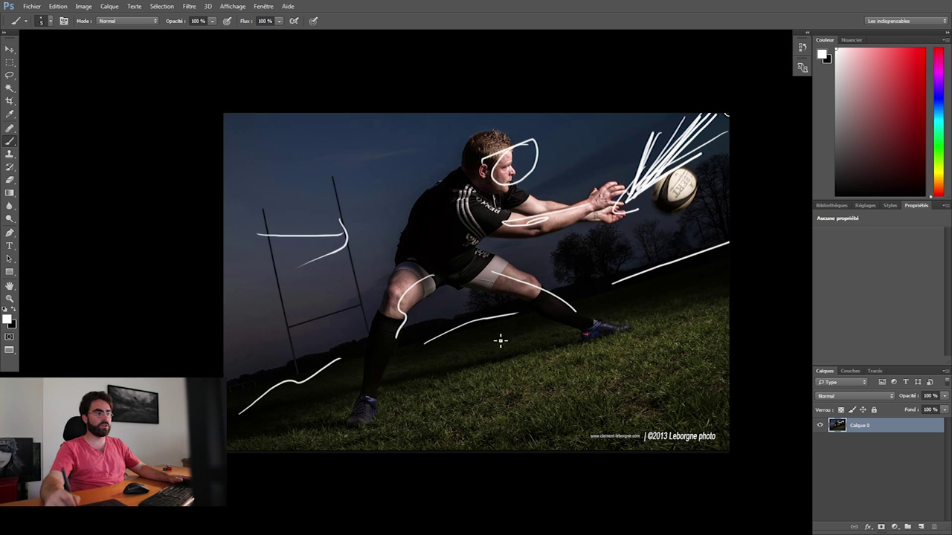
Step: Undo all the white annotation strokes on the ball-catching photo
{"action": "key", "text": "ctrl+alt+z"}
{"action": "key", "text": "ctrl+alt+z"}
{"action": "key", "text": "ctrl+alt+z"}
{"action": "key", "text": "ctrl+alt+z"}
{"action": "key", "text": "ctrl+alt+z"}
{"action": "key", "text": "ctrl+alt+z"}
{"action": "key", "text": "ctrl+alt+z"}
{"action": "key", "text": "ctrl+alt+z"}
{"action": "key", "text": "ctrl+alt+z"}
{"action": "key", "text": "ctrl+alt+z"}
{"action": "key", "text": "ctrl+alt+z"}
{"action": "key", "text": "ctrl+alt+z"}
{"action": "key", "text": "ctrl+alt+z"}
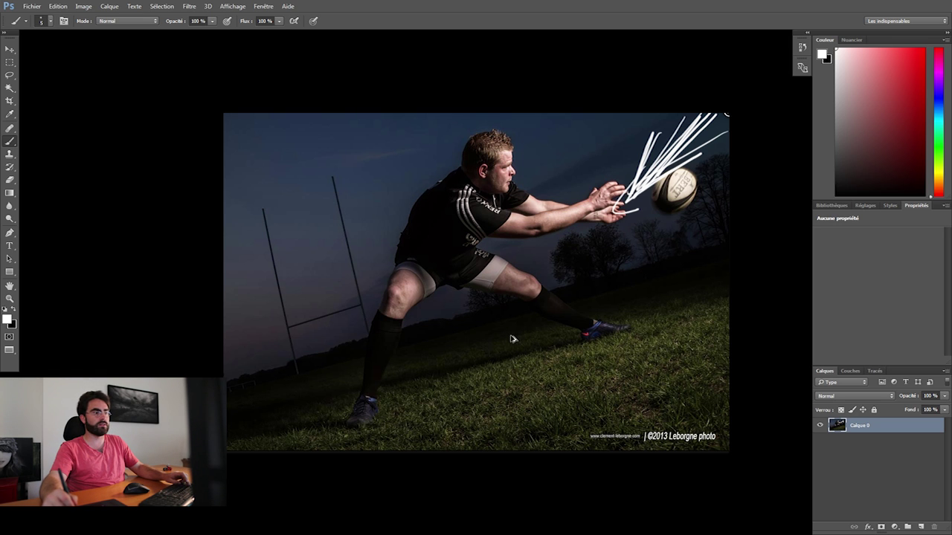
{"action": "key", "text": "ctrl+alt+z"}
{"action": "key", "text": "ctrl+alt+z"}
{"action": "key", "text": "ctrl+alt+z"}
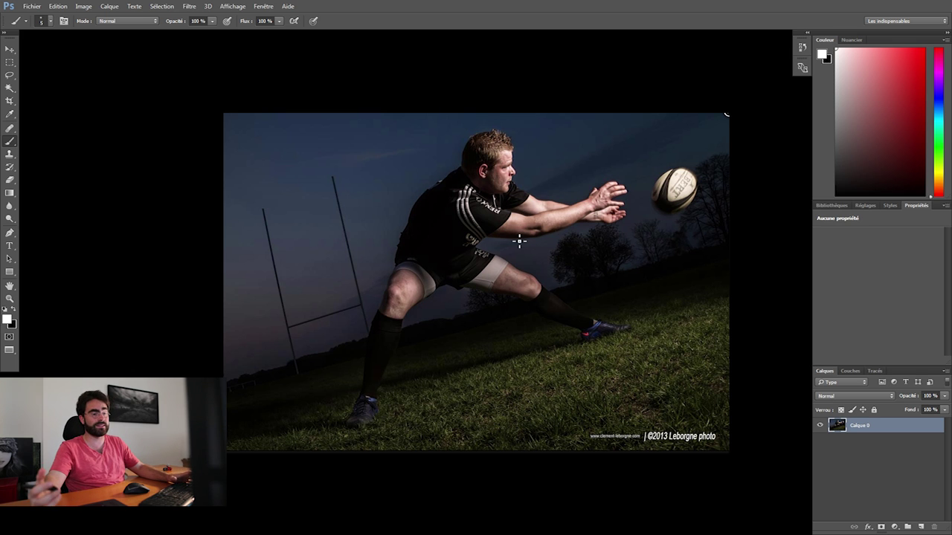
Step: Try drawing a double-line arrow across the goalposts towards the player and one long line along the whole horizon
{"action": "left_click_drag", "start_coordinate": [236, 247], "coordinate": [332, 246]}
{"action": "mouse_move", "coordinate": [245, 224]}
{"action": "left_mouse_down"}
{"action": "mouse_move", "coordinate": [309, 229]}
{"action": "mouse_move", "coordinate": [327, 267]}
{"action": "left_mouse_up"}
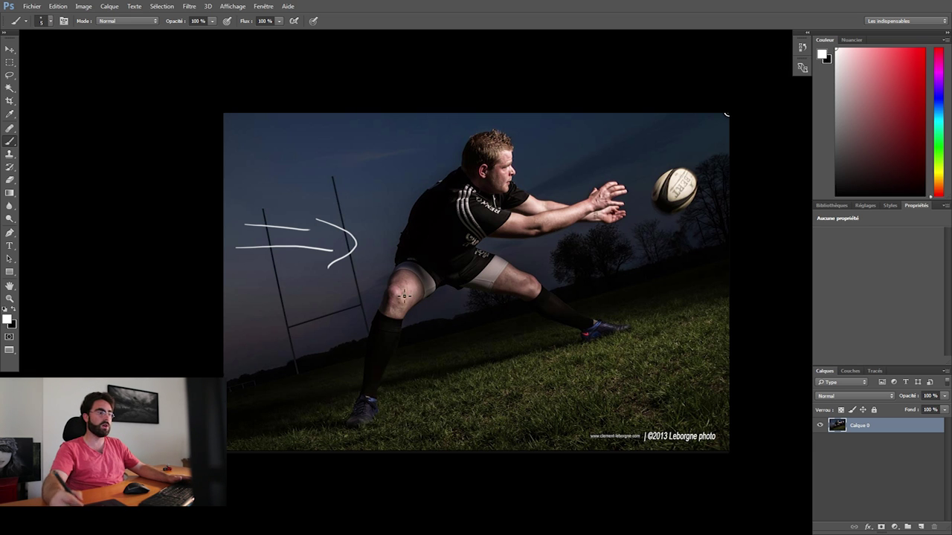
{"action": "left_click_drag", "start_coordinate": [225, 403], "coordinate": [730, 252]}
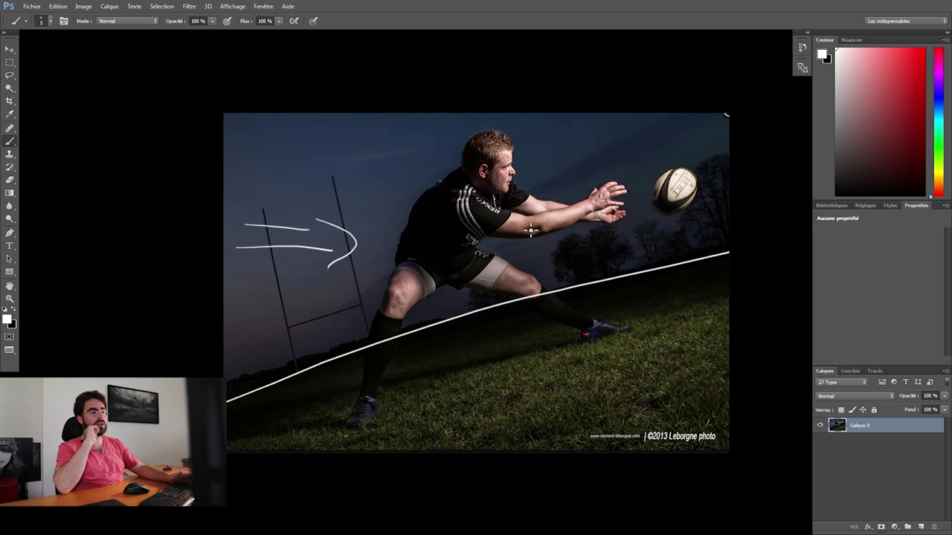
Step: Try circling the goalposts, the player's torso and the ball, and linking the ball to the other two areas with curved lines
{"action": "mouse_move", "coordinate": [302, 167]}
{"action": "left_mouse_down"}
{"action": "mouse_move", "coordinate": [340, 153]}
{"action": "mouse_move", "coordinate": [251, 297]}
{"action": "left_mouse_up"}
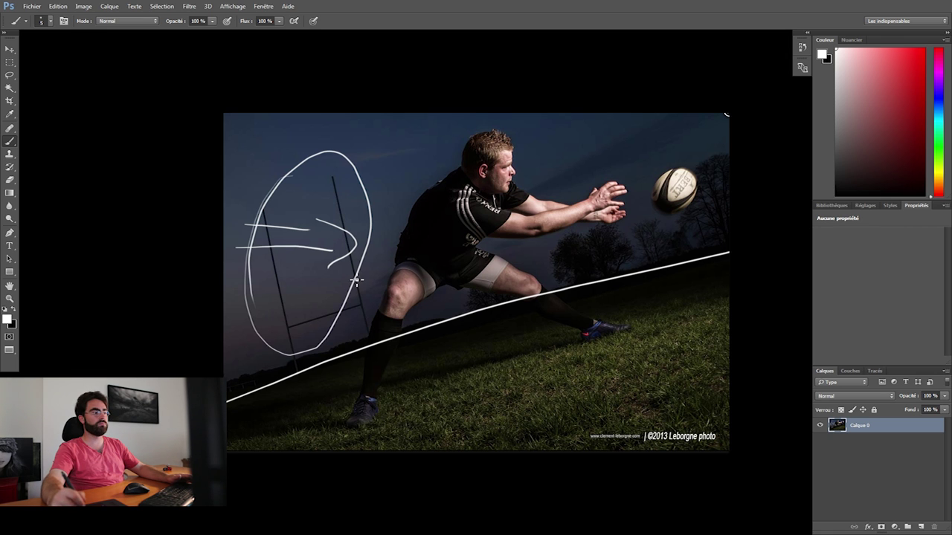
{"action": "mouse_move", "coordinate": [479, 140]}
{"action": "left_mouse_down"}
{"action": "mouse_move", "coordinate": [440, 194]}
{"action": "mouse_move", "coordinate": [479, 160]}
{"action": "left_mouse_up"}
{"action": "mouse_move", "coordinate": [718, 180]}
{"action": "left_mouse_down"}
{"action": "mouse_move", "coordinate": [671, 233]}
{"action": "mouse_move", "coordinate": [647, 148]}
{"action": "left_mouse_up"}
{"action": "mouse_move", "coordinate": [667, 180]}
{"action": "left_mouse_down"}
{"action": "mouse_move", "coordinate": [620, 256]}
{"action": "mouse_move", "coordinate": [489, 265]}
{"action": "left_mouse_up"}
{"action": "mouse_move", "coordinate": [669, 187]}
{"action": "left_mouse_down"}
{"action": "mouse_move", "coordinate": [634, 244]}
{"action": "mouse_move", "coordinate": [418, 324]}
{"action": "mouse_move", "coordinate": [339, 278]}
{"action": "left_mouse_up"}
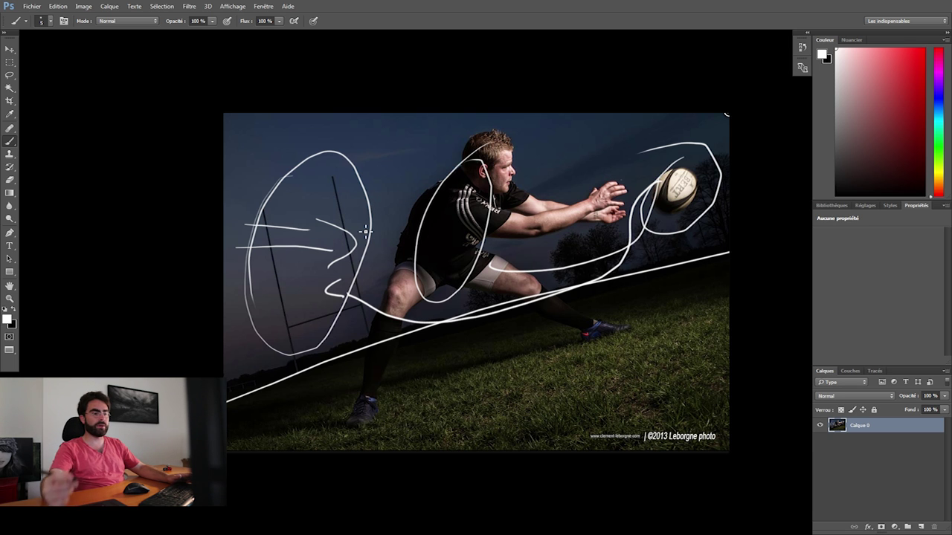
Step: Undo the circles, linking curves, horizon line and arrow on the ball-catching photo
{"action": "key", "text": "ctrl+alt+z"}
{"action": "key", "text": "ctrl+alt+z"}
{"action": "key", "text": "ctrl+alt+z"}
{"action": "key", "text": "ctrl+alt+z"}
{"action": "key", "text": "ctrl+alt+z"}
{"action": "key", "text": "ctrl+alt+z"}
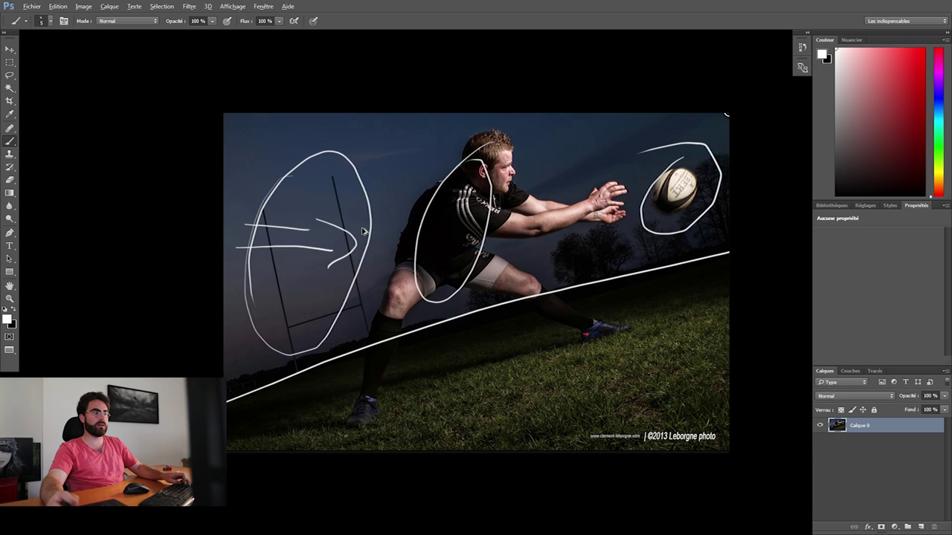
{"action": "key", "text": "ctrl+alt+z"}
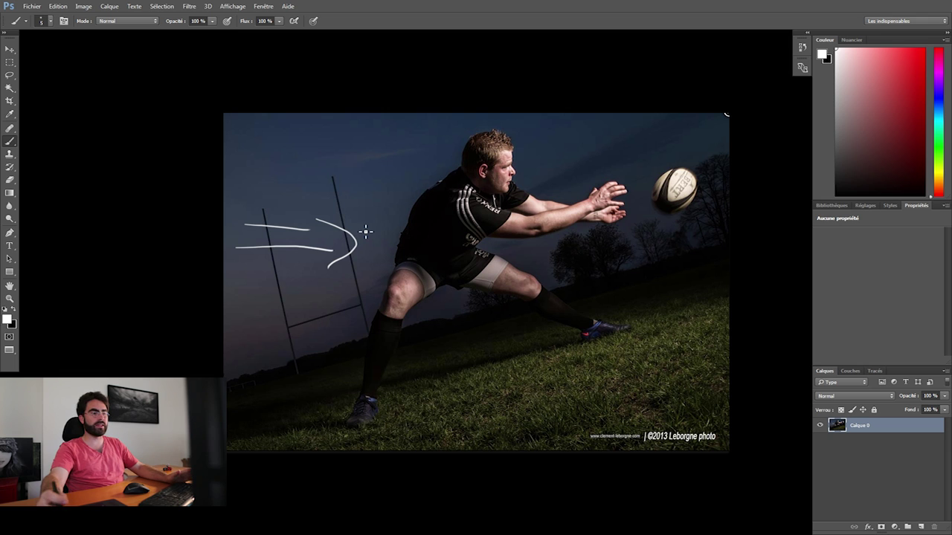
{"action": "key", "text": "ctrl+alt+z"}
{"action": "key", "text": "ctrl+alt+z"}
{"action": "key", "text": "ctrl+alt+z"}
{"action": "left_click_drag", "start_coordinate": [667, 277], "coordinate": [703, 264]}
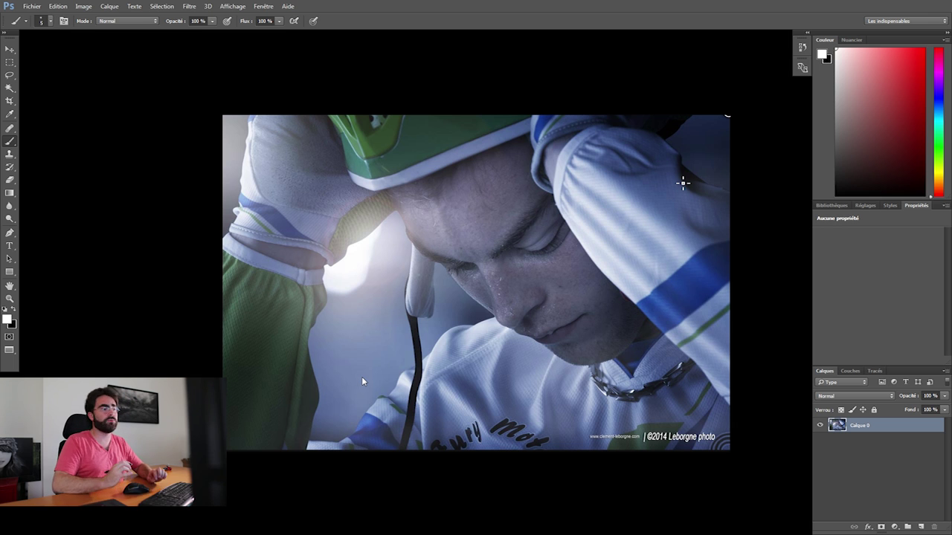
Step: Add a Hue/Saturation adjustment with saturation -30 to the helmeted athlete's photo and invert its mask to black
{"action": "key", "text": "x"}
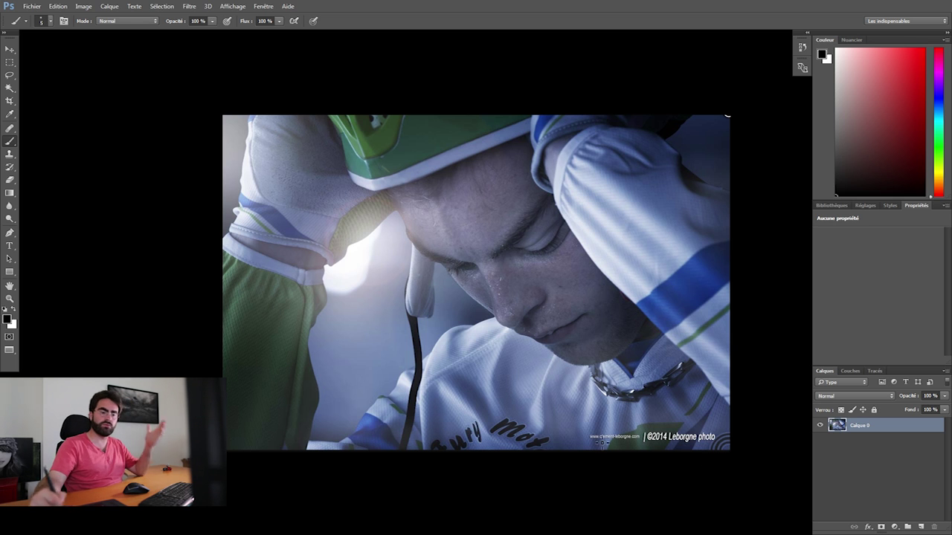
{"action": "left_click", "coordinate": [894, 527]}
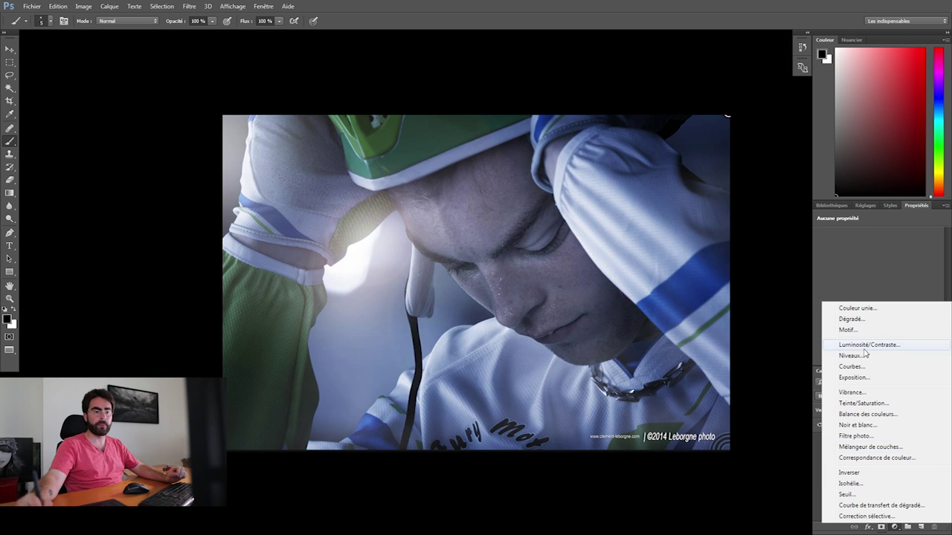
{"action": "left_click", "coordinate": [887, 402]}
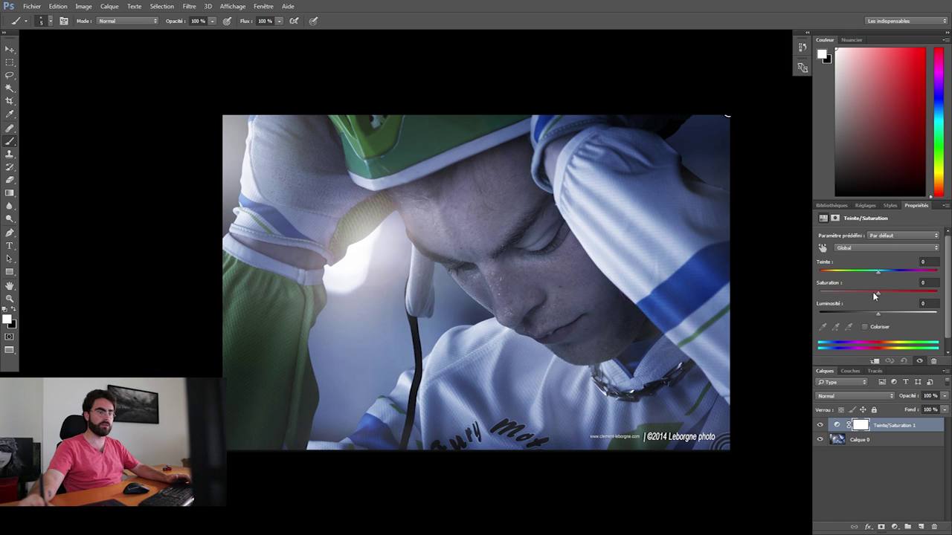
{"action": "left_click_drag", "start_coordinate": [876, 290], "coordinate": [860, 291]}
{"action": "key", "text": "ctrl+i"}
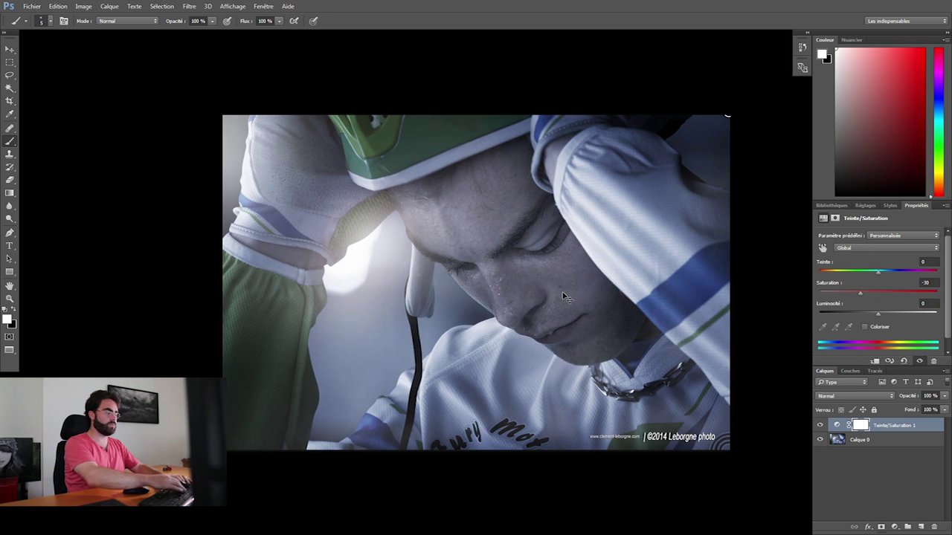
Step: Paint white on the adjustment's mask over the athlete's face with a 63 px brush, keeping the mask selected with white as foreground
{"action": "right_click", "coordinate": [605, 246], "text": "alt"}
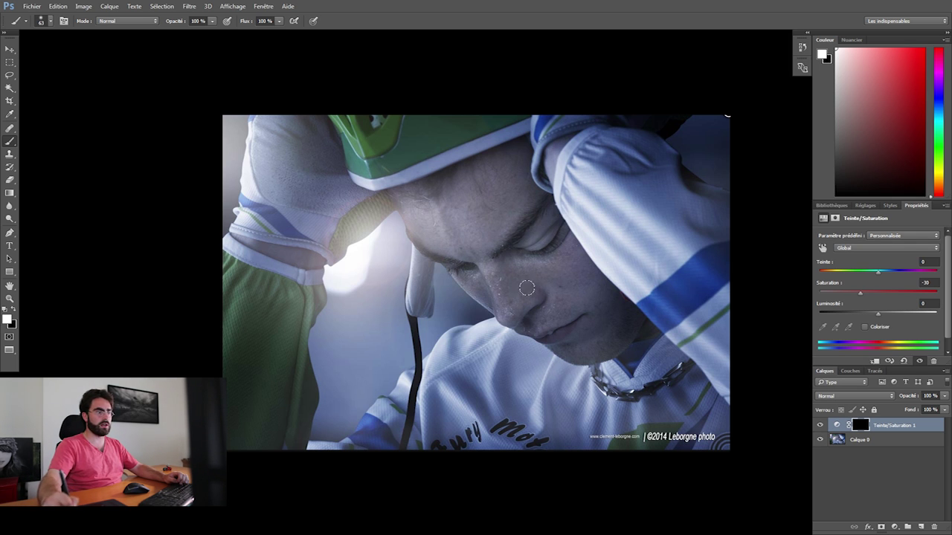
{"action": "mouse_move", "coordinate": [564, 242]}
{"action": "left_mouse_down"}
{"action": "mouse_move", "coordinate": [503, 297]}
{"action": "mouse_move", "coordinate": [515, 301]}
{"action": "mouse_move", "coordinate": [471, 283]}
{"action": "mouse_move", "coordinate": [405, 171]}
{"action": "mouse_move", "coordinate": [433, 179]}
{"action": "mouse_move", "coordinate": [421, 212]}
{"action": "left_mouse_up"}
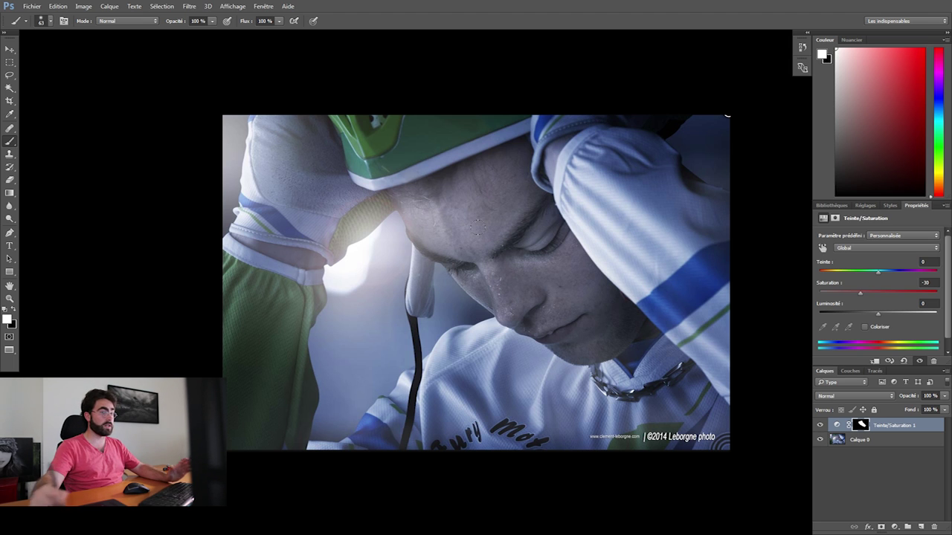
{"action": "key", "text": "x"}
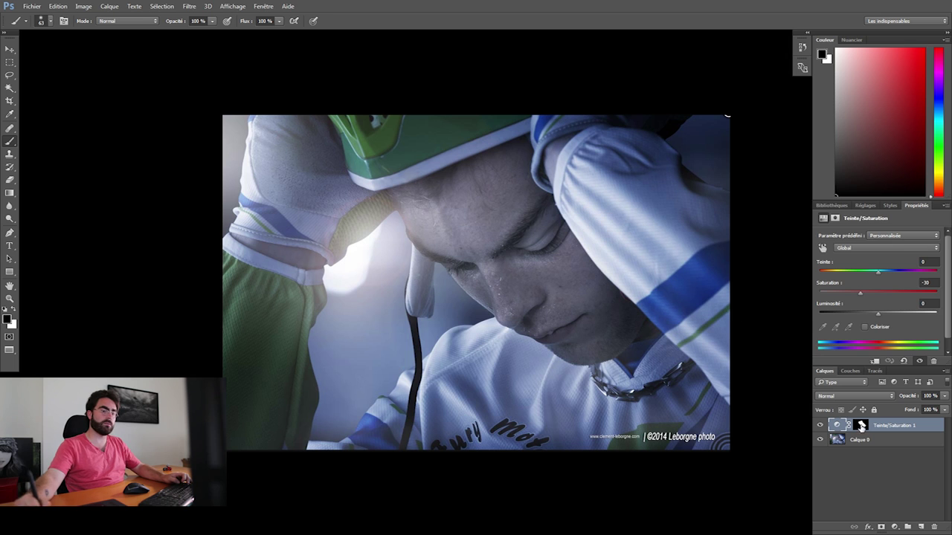
{"action": "left_click", "coordinate": [861, 425]}
{"action": "key", "text": "x"}
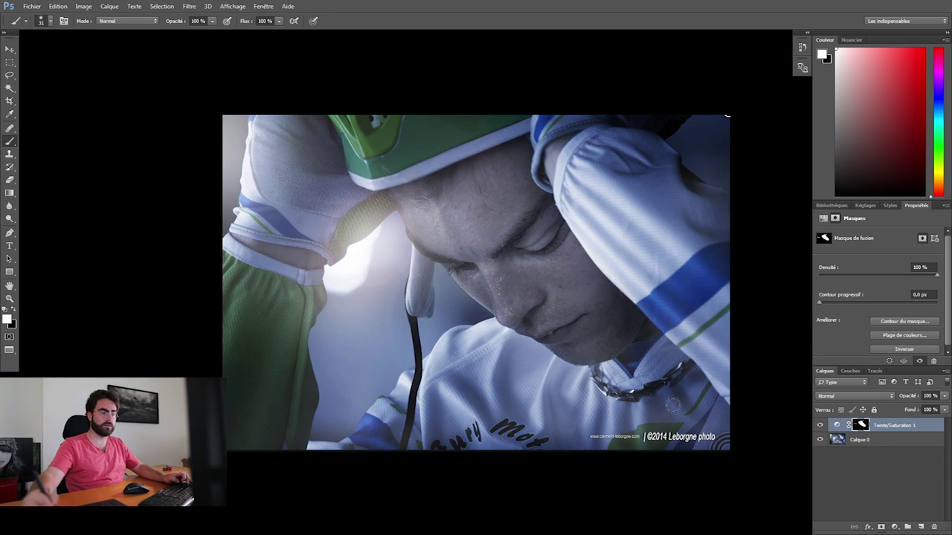
Step: Set the face adjustment's hue to +17 and compare the photo with the adjustment hidden and shown
{"action": "left_click", "coordinate": [834, 425]}
{"action": "left_click_drag", "start_coordinate": [879, 272], "coordinate": [887, 273]}
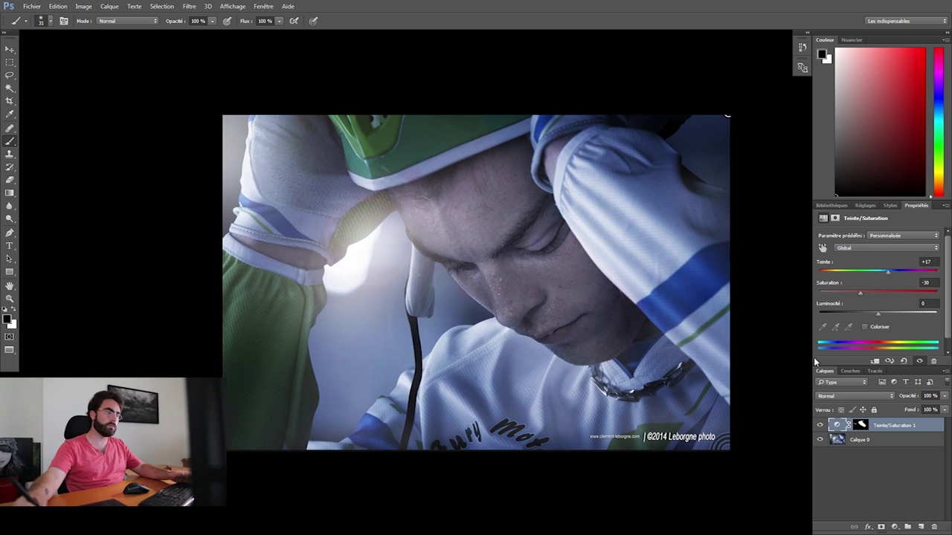
{"action": "left_click", "coordinate": [818, 427]}
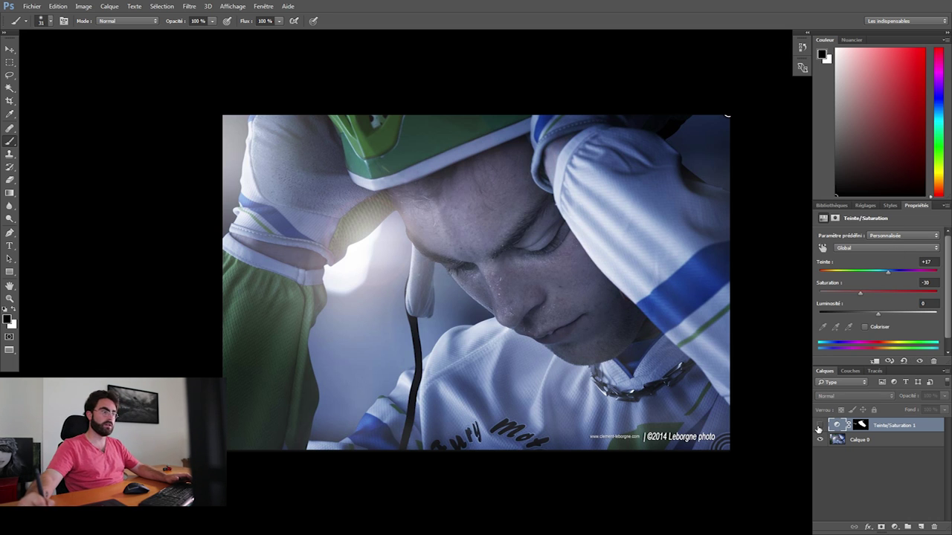
{"action": "left_click", "coordinate": [819, 425]}
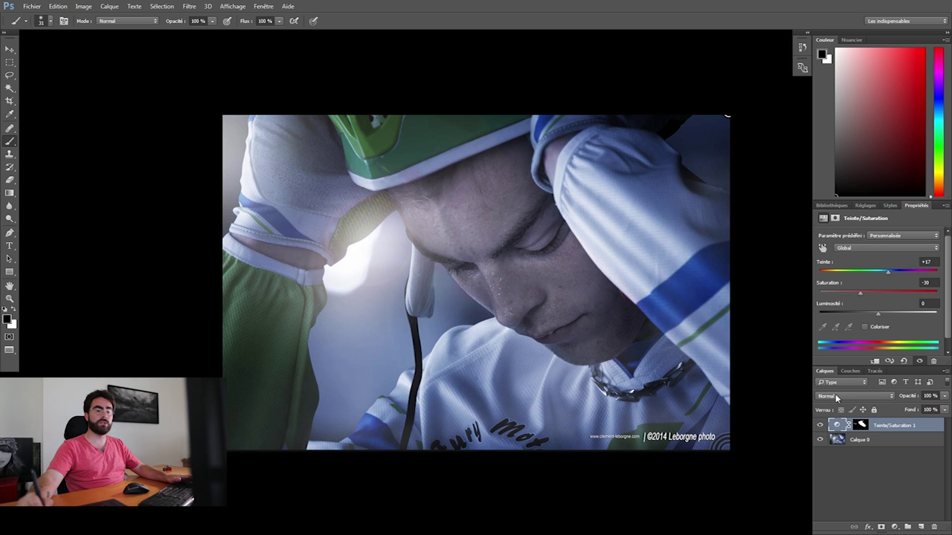
Step: Add a second Hue/Saturation adjustment with saturation -45 and fill its mask with black
{"action": "left_click", "coordinate": [894, 526]}
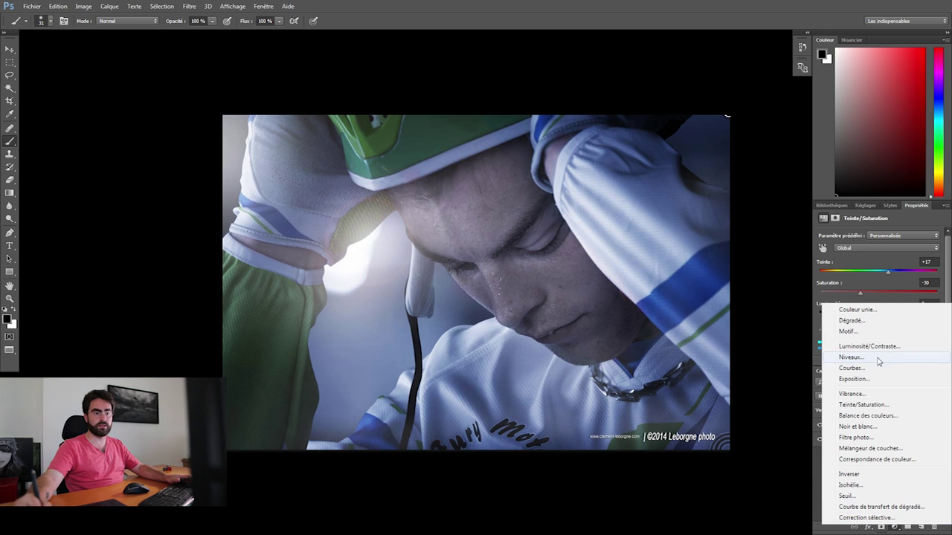
{"action": "left_click", "coordinate": [878, 405]}
{"action": "left_click_drag", "start_coordinate": [857, 294], "coordinate": [853, 294]}
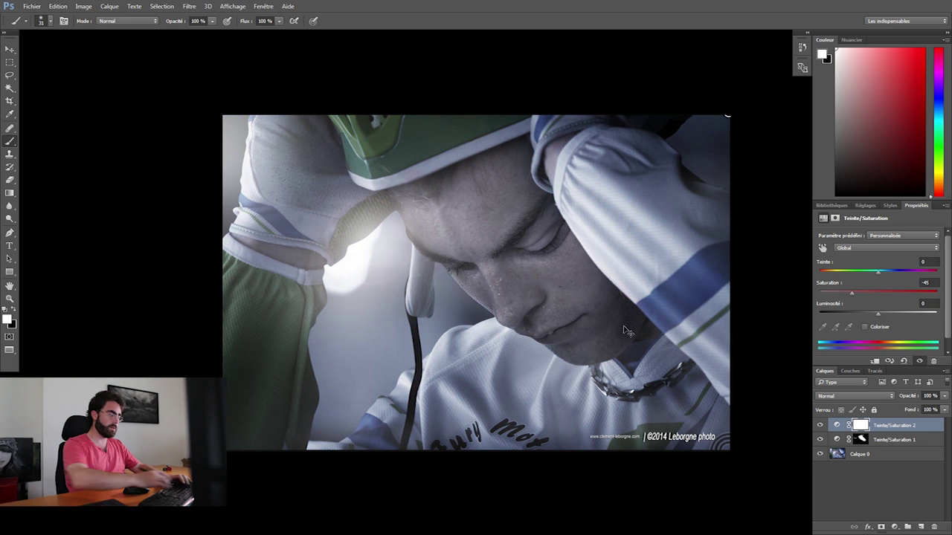
{"action": "key", "text": "x"}
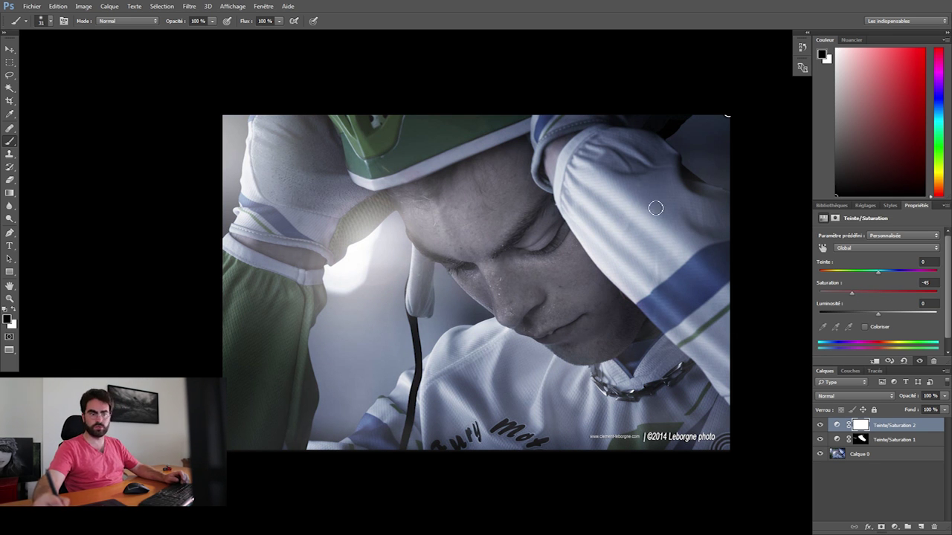
{"action": "key", "text": "x"}
{"action": "key", "text": "ctrl+BackSpace"}
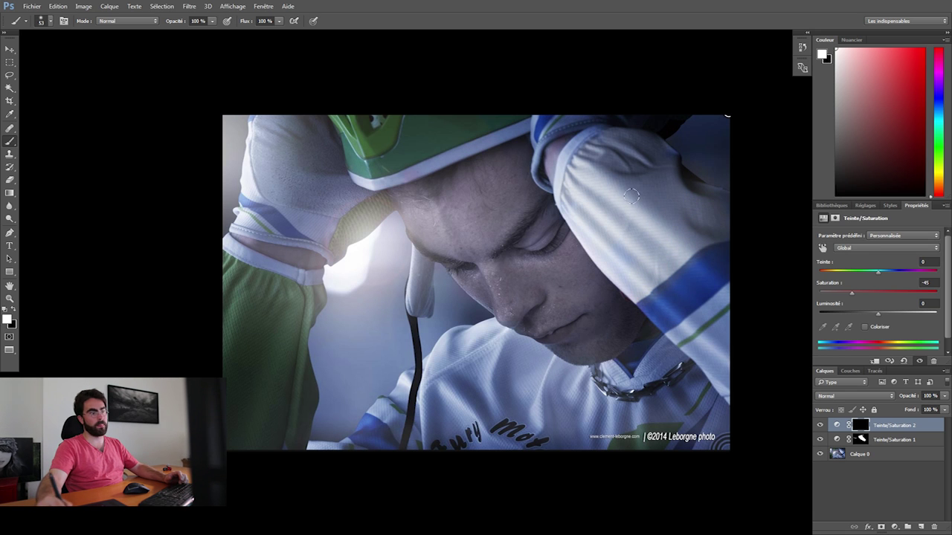
Step: Paint white on the second adjustment's mask over the jersey and sleeves, and set that adjustment layer's opacity to 61%
{"action": "left_click_drag", "start_coordinate": [609, 253], "coordinate": [713, 367]}
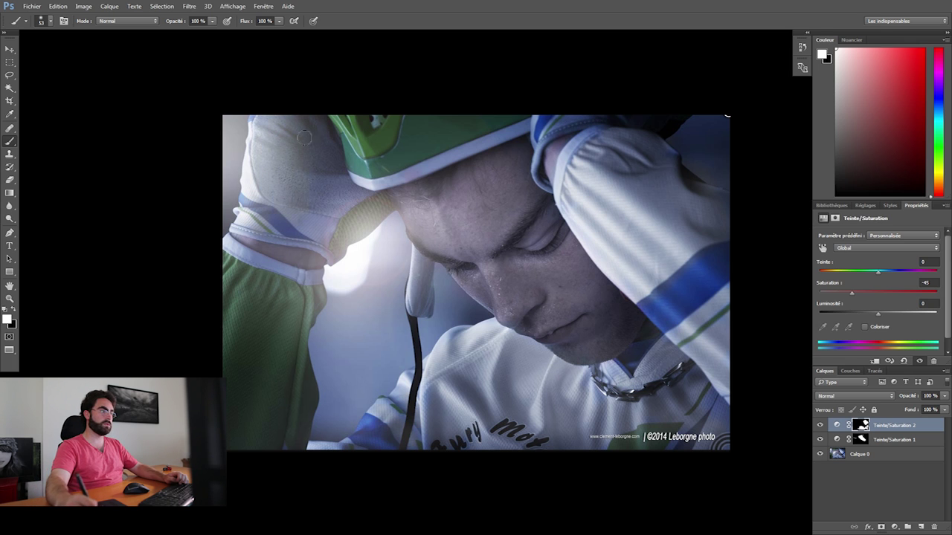
{"action": "left_click", "coordinate": [898, 397]}
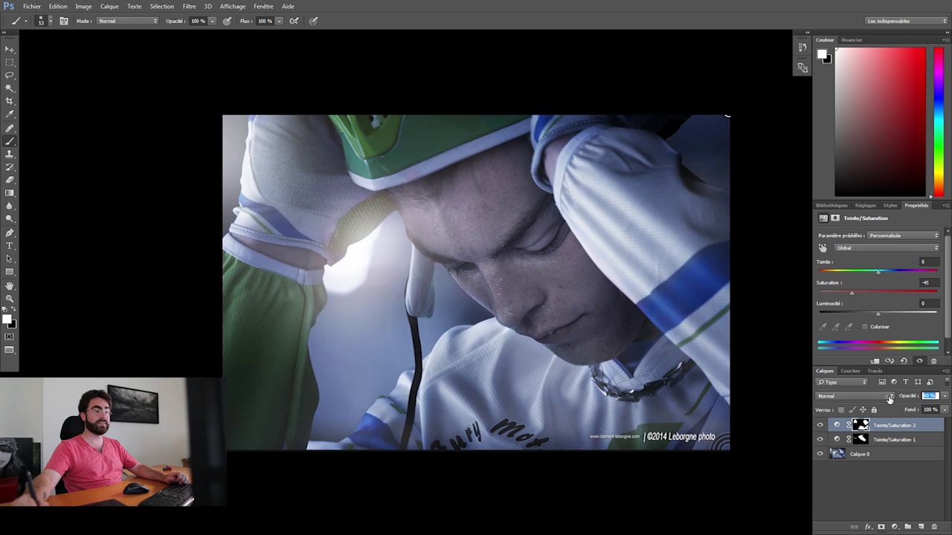
{"action": "type", "text": "61"}
{"action": "key", "text": "Return"}
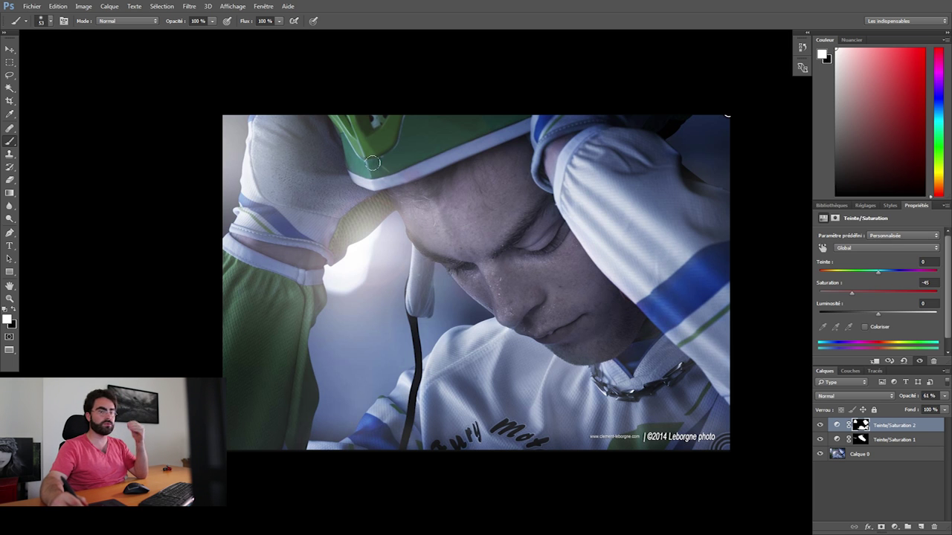
Step: Switch to the night BMX photo, add a new empty layer, and prepare an enlarged white brush at 20% opacity
{"action": "key", "text": "ctrl+Tab"}
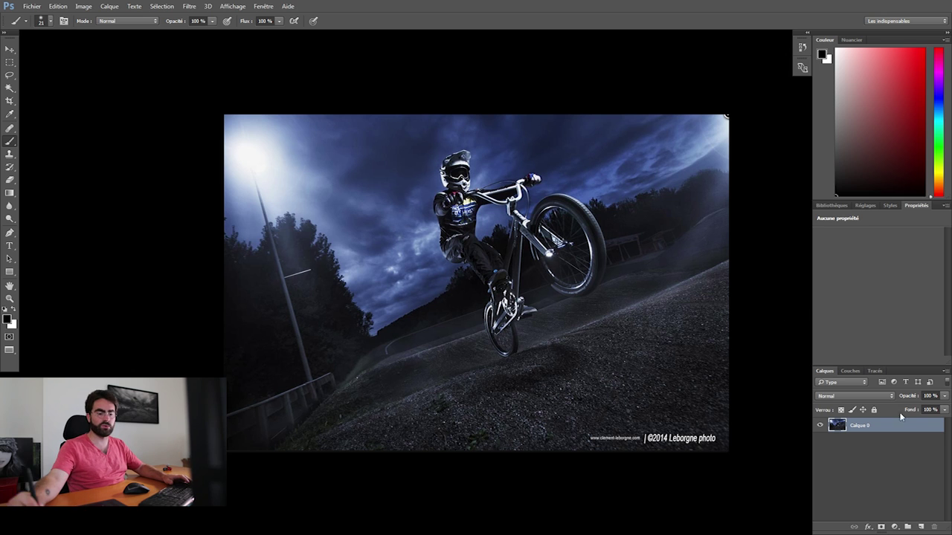
{"action": "left_click", "coordinate": [920, 527]}
{"action": "key", "text": "bracketright"}
{"action": "key", "text": "bracketright"}
{"action": "key", "text": "bracketright"}
{"action": "key", "text": "bracketright"}
{"action": "key", "text": "bracketright"}
{"action": "key", "text": "bracketright"}
{"action": "key", "text": "bracketright"}
{"action": "key", "text": "bracketright"}
{"action": "key", "text": "x"}
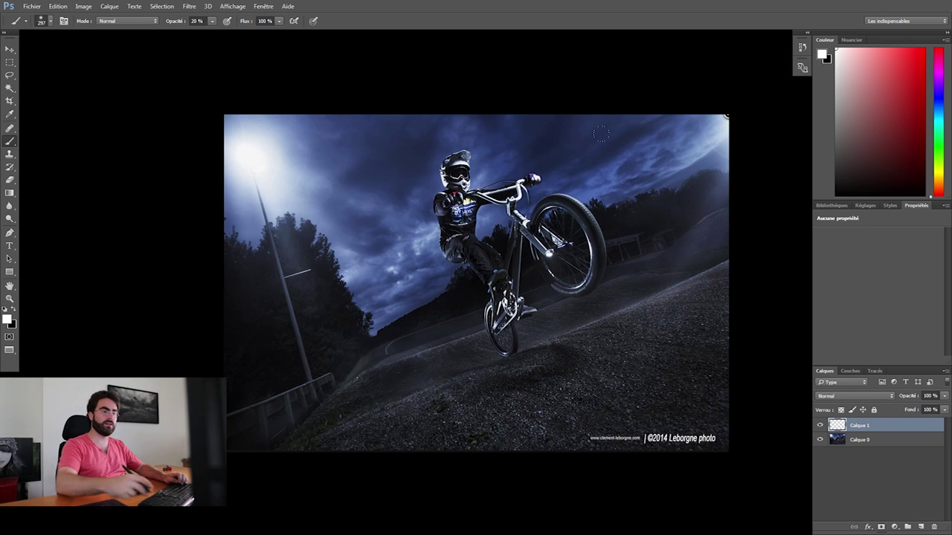
Step: Try painting soft white haze over the sky and lamp area, compare the photo with and without it, and undo it
{"action": "key", "text": "bracketright"}
{"action": "key", "text": "bracketright"}
{"action": "mouse_move", "coordinate": [622, 43]}
{"action": "left_mouse_down"}
{"action": "mouse_move", "coordinate": [617, 82]}
{"action": "mouse_move", "coordinate": [618, 64]}
{"action": "mouse_move", "coordinate": [454, 87]}
{"action": "left_mouse_up"}
{"action": "left_click_drag", "start_coordinate": [179, 79], "coordinate": [157, 75]}
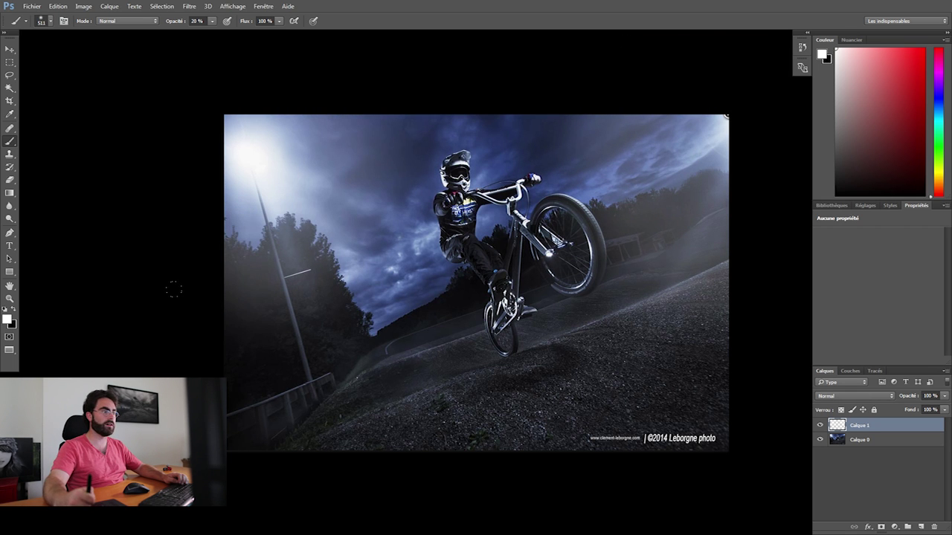
{"action": "key", "text": "ctrl+z"}
{"action": "key", "text": "ctrl+z"}
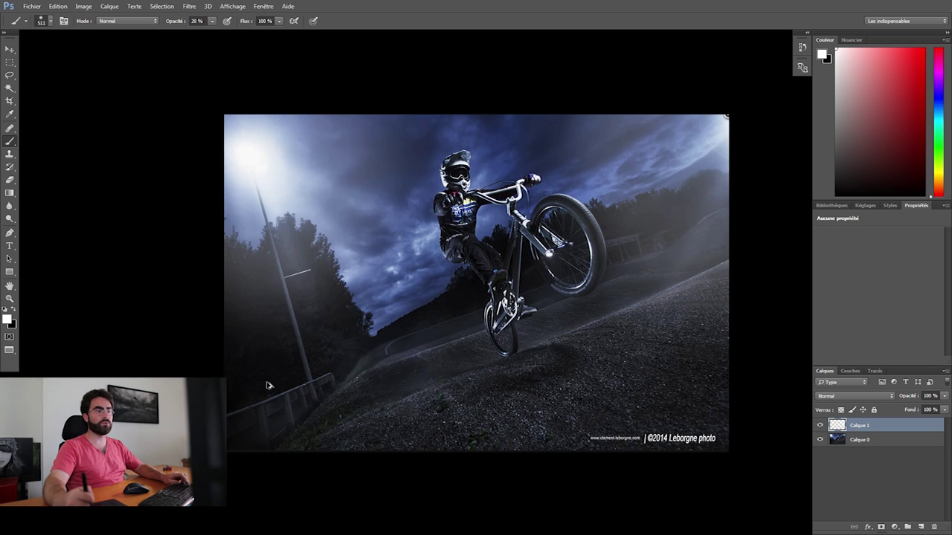
{"action": "key", "text": "ctrl+alt+z"}
{"action": "key", "text": "ctrl+alt+z"}
Step: Circle the bright crossbar on the lamp post with a small white brush at 100% opacity
{"action": "key", "text": "bracketleft"}
{"action": "key", "text": "bracketleft"}
{"action": "key", "text": "bracketleft"}
{"action": "key", "text": "bracketleft"}
{"action": "key", "text": "bracketleft"}
{"action": "key", "text": "bracketleft"}
{"action": "key", "text": "bracketleft"}
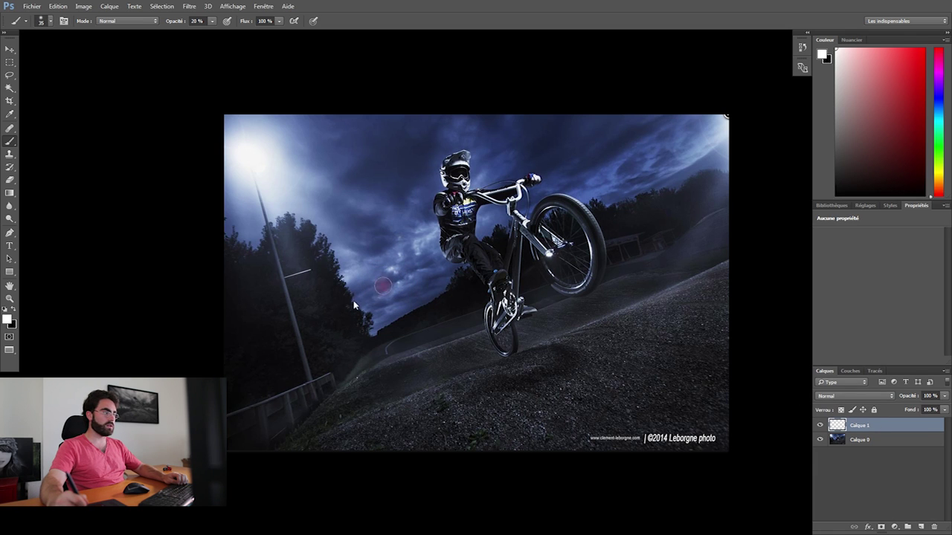
{"action": "key", "text": "bracketleft"}
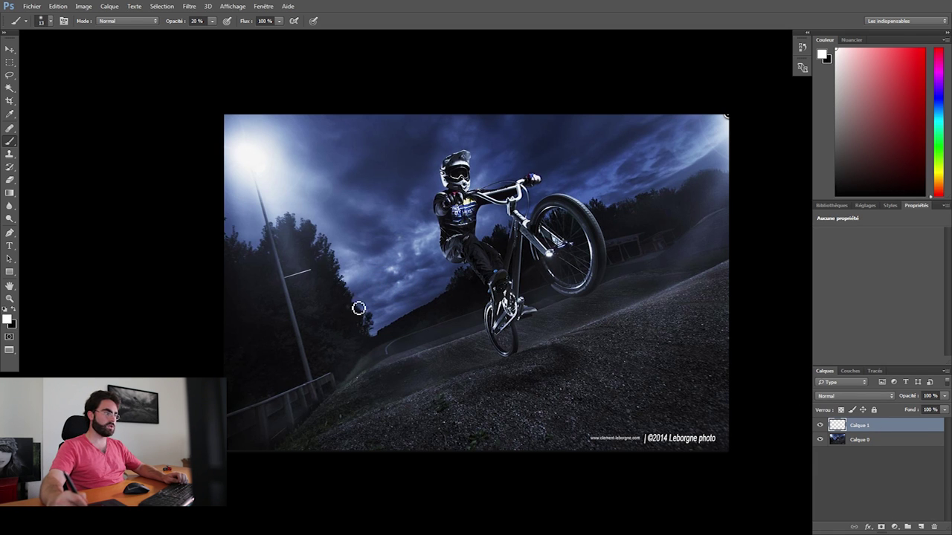
{"action": "key", "text": "0"}
{"action": "mouse_move", "coordinate": [313, 278]}
{"action": "left_mouse_down"}
{"action": "mouse_move", "coordinate": [277, 310]}
{"action": "mouse_move", "coordinate": [316, 269]}
{"action": "left_mouse_up"}
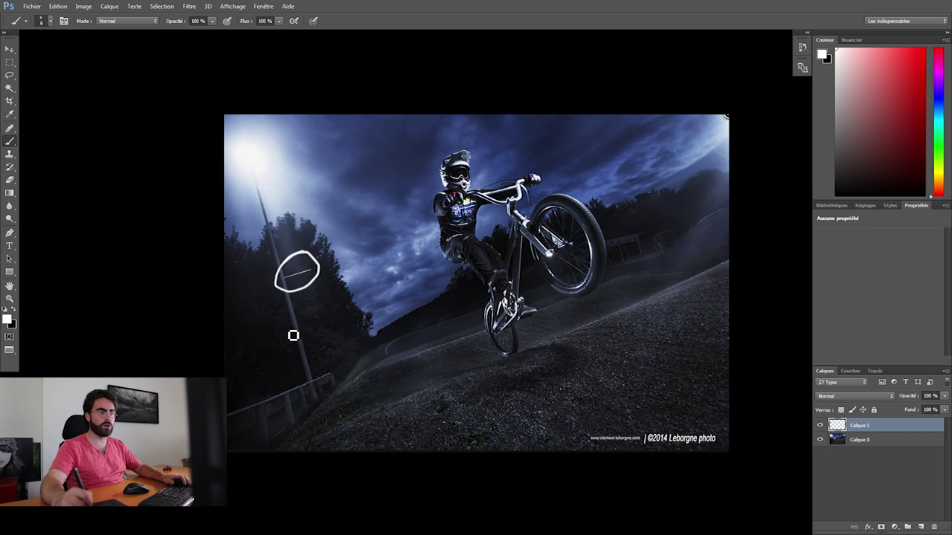
Step: Examine the lighting on the BMX rider and the front wheel up close and in the whole photo
{"action": "key", "text": "ctrl+plus"}
{"action": "mouse_move", "coordinate": [359, 201]}
{"action": "left_mouse_down"}
{"action": "mouse_move", "coordinate": [340, 195]}
{"action": "mouse_move", "coordinate": [364, 214]}
{"action": "mouse_move", "coordinate": [360, 227]}
{"action": "left_mouse_up"}
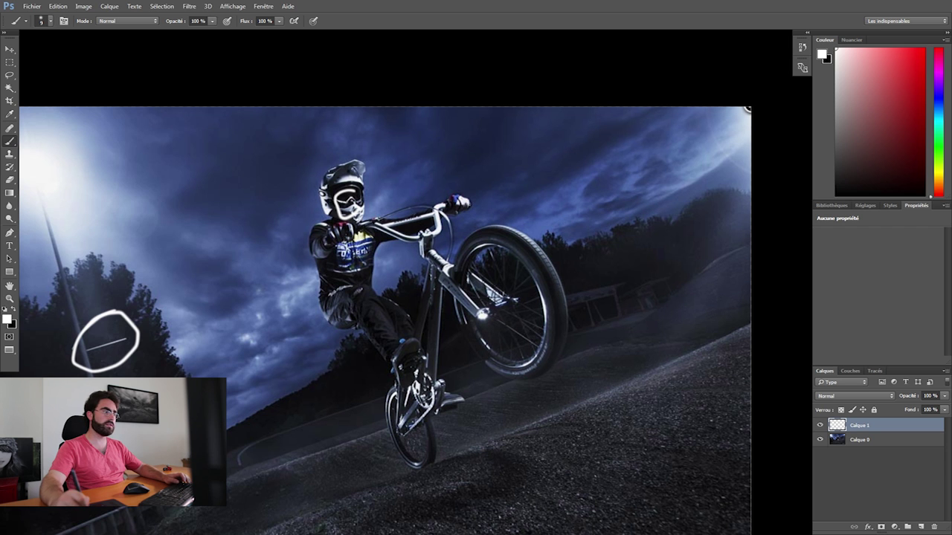
{"action": "key", "text": "z"}
{"action": "left_click", "coordinate": [395, 324], "text": "alt"}
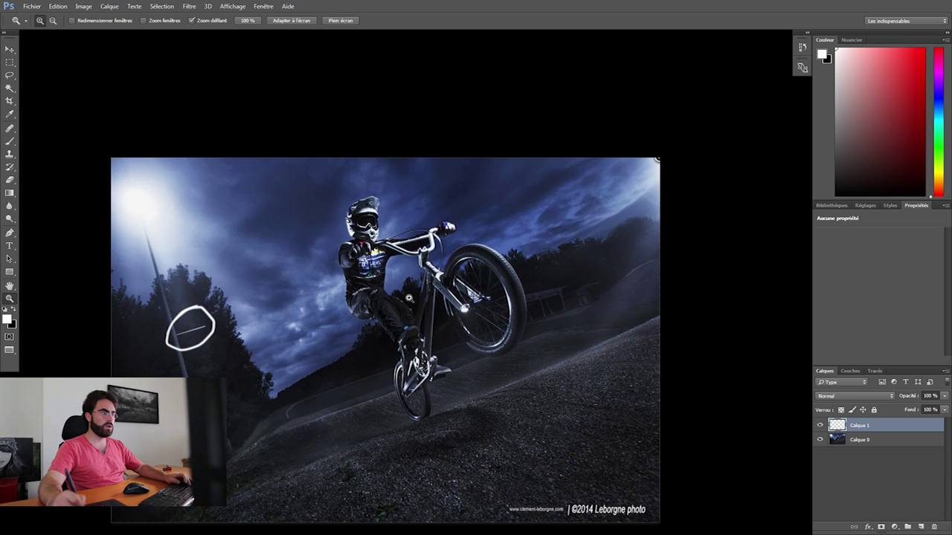
{"action": "left_click", "coordinate": [409, 298], "text": "alt"}
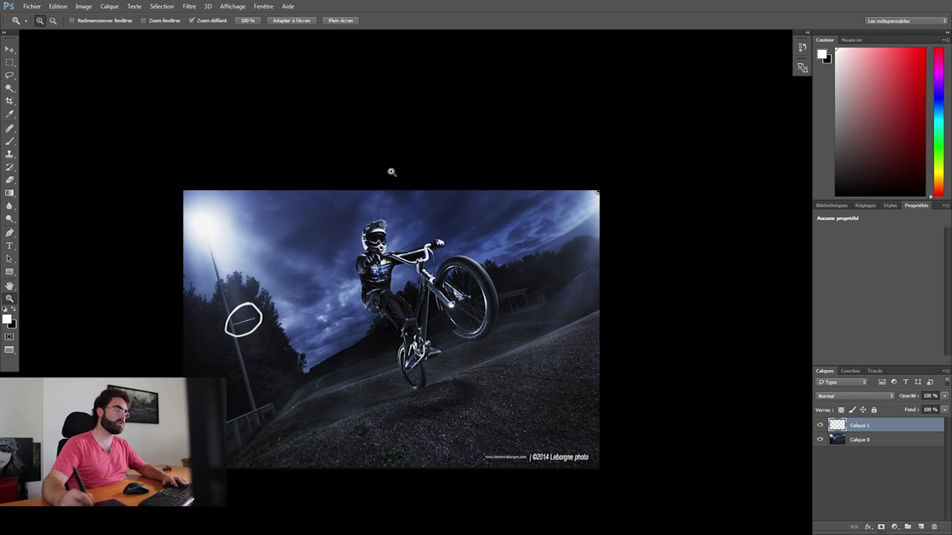
{"action": "key", "text": "b"}
{"action": "left_click_drag", "start_coordinate": [367, 358], "coordinate": [372, 327]}
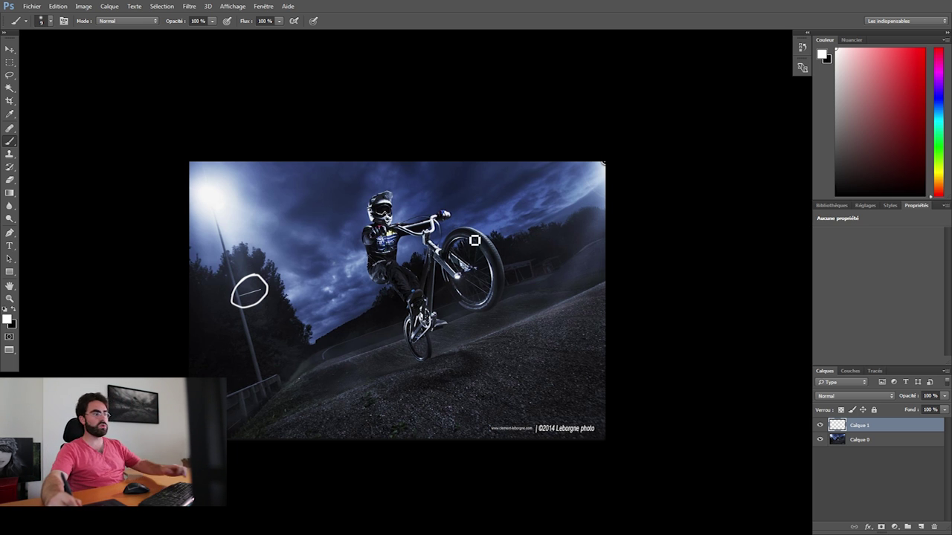
{"action": "key", "text": "z"}
{"action": "left_click_drag", "start_coordinate": [492, 242], "coordinate": [440, 220]}
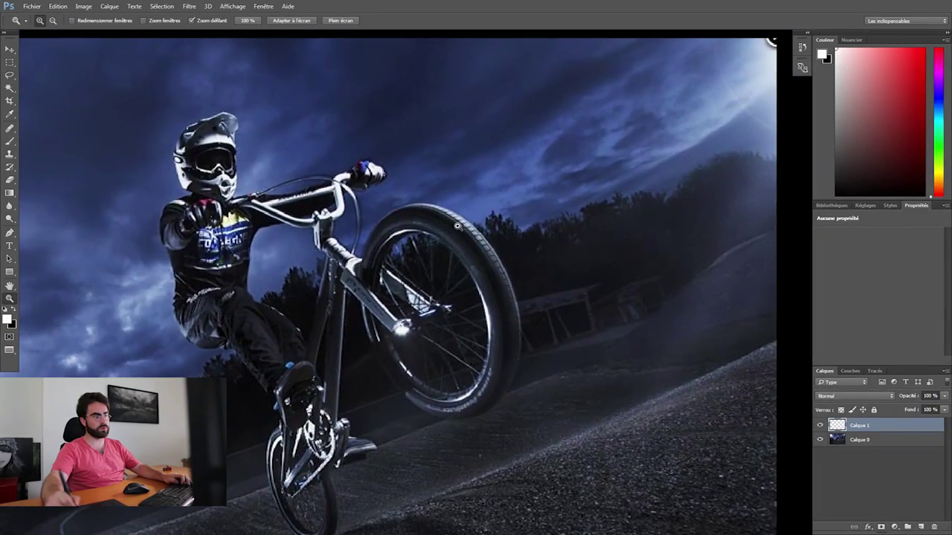
{"action": "left_click", "coordinate": [489, 313], "text": "alt"}
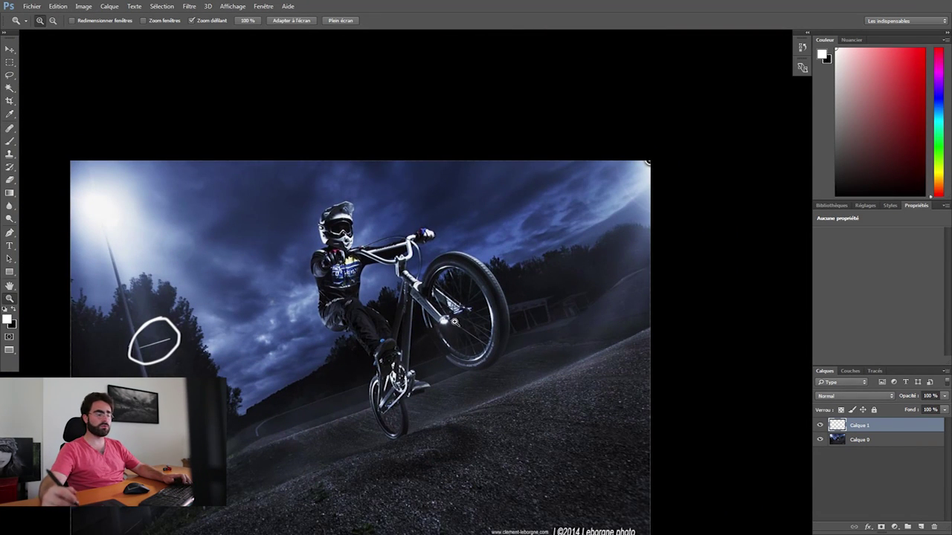
{"action": "left_click_drag", "start_coordinate": [454, 321], "coordinate": [482, 292]}
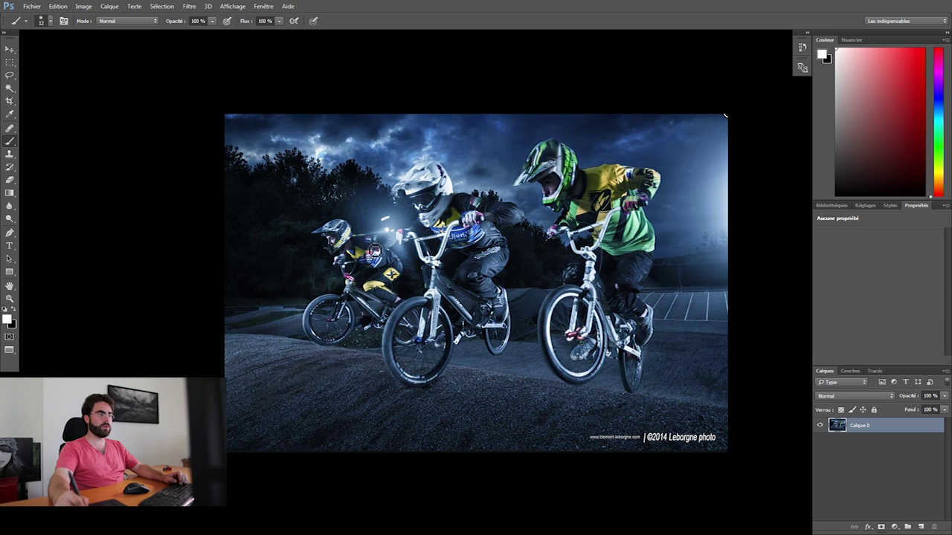
Step: On the three-rider BMX photo, circle the background light and the three riders' faces in white, and draw an arrow at the left edge
{"action": "left_click_drag", "start_coordinate": [376, 250], "coordinate": [379, 249]}
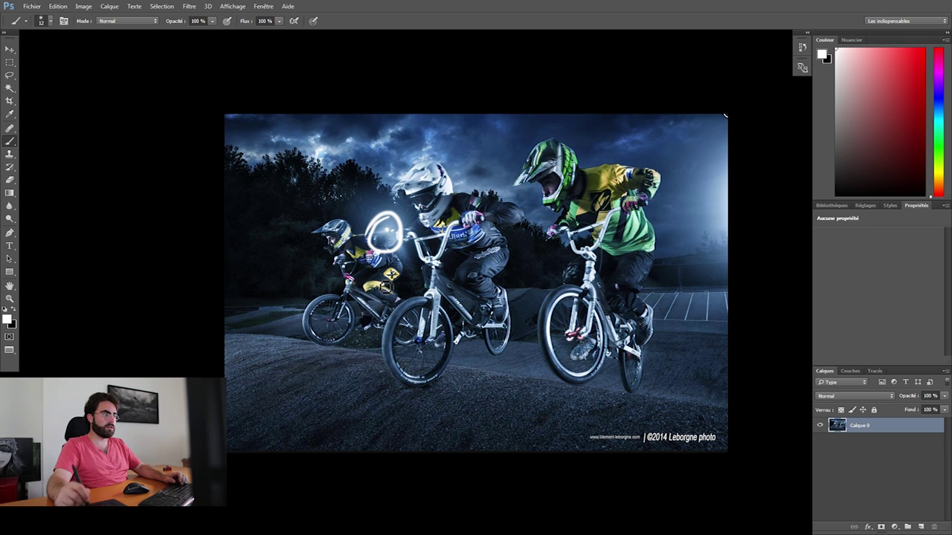
{"action": "left_click_drag", "start_coordinate": [428, 199], "coordinate": [428, 196]}
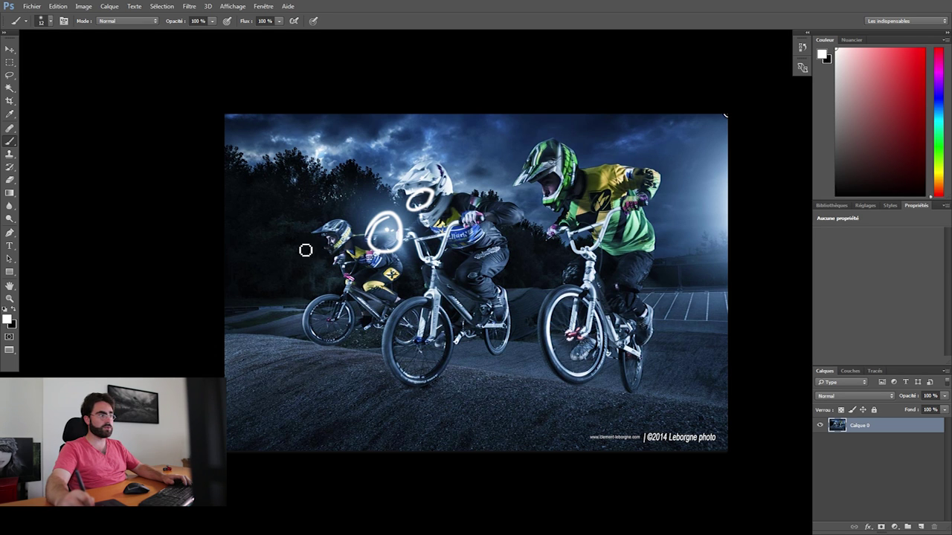
{"action": "mouse_move", "coordinate": [239, 262]}
{"action": "left_mouse_down"}
{"action": "mouse_move", "coordinate": [284, 258]}
{"action": "mouse_move", "coordinate": [266, 272]}
{"action": "left_mouse_up"}
{"action": "mouse_move", "coordinate": [313, 246]}
{"action": "left_mouse_down"}
{"action": "mouse_move", "coordinate": [321, 235]}
{"action": "mouse_move", "coordinate": [333, 250]}
{"action": "left_mouse_up"}
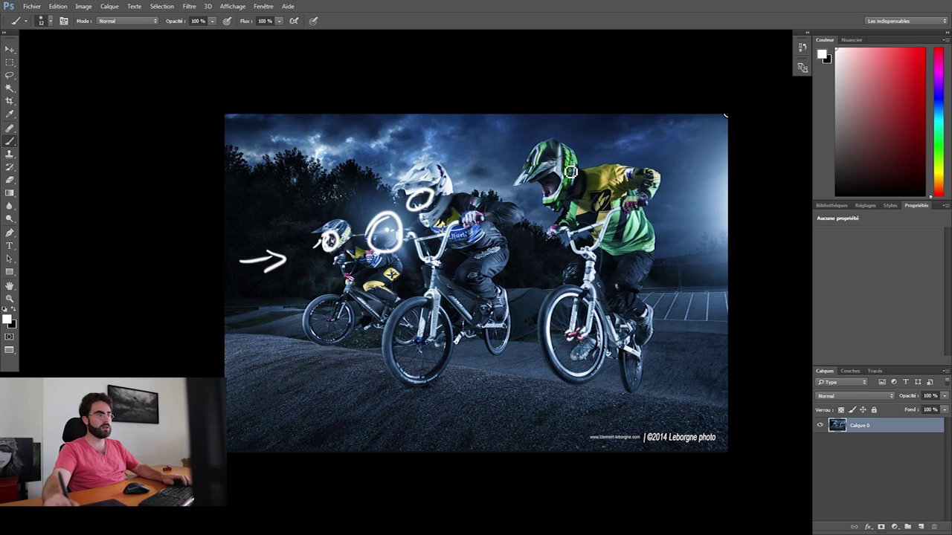
{"action": "left_click_drag", "start_coordinate": [555, 181], "coordinate": [533, 235]}
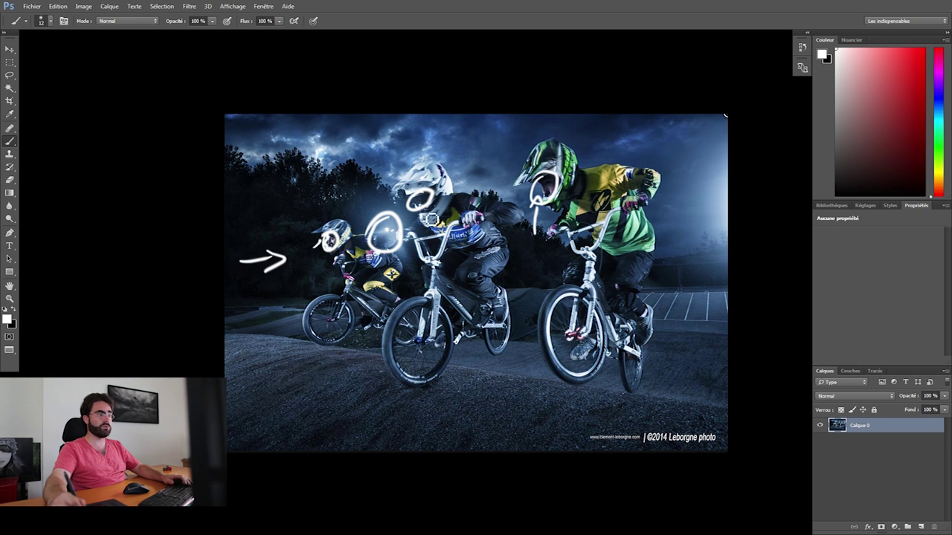
Step: Paint a large white light spot beside the green-jersey rider and soft light at the photo's left edge with a 196 px brush
{"action": "key", "text": "e"}
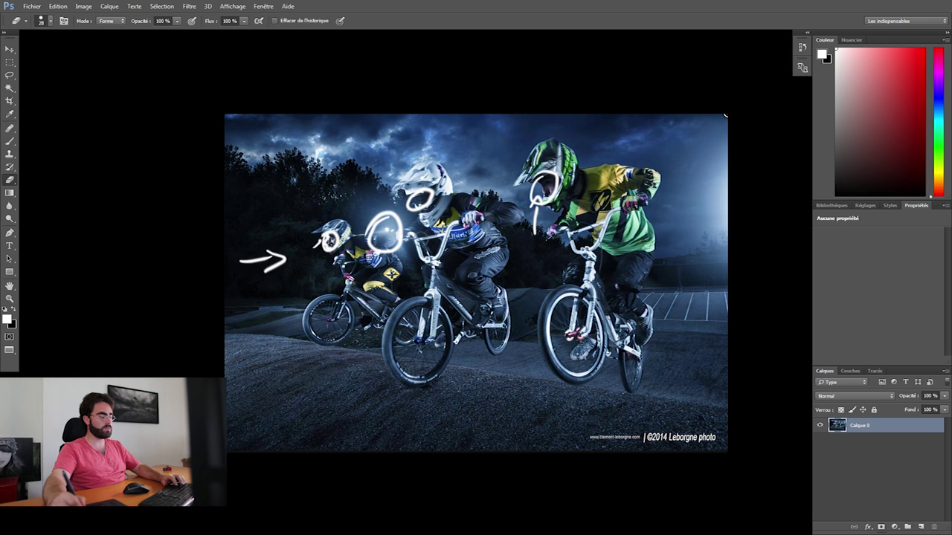
{"action": "key", "text": "b"}
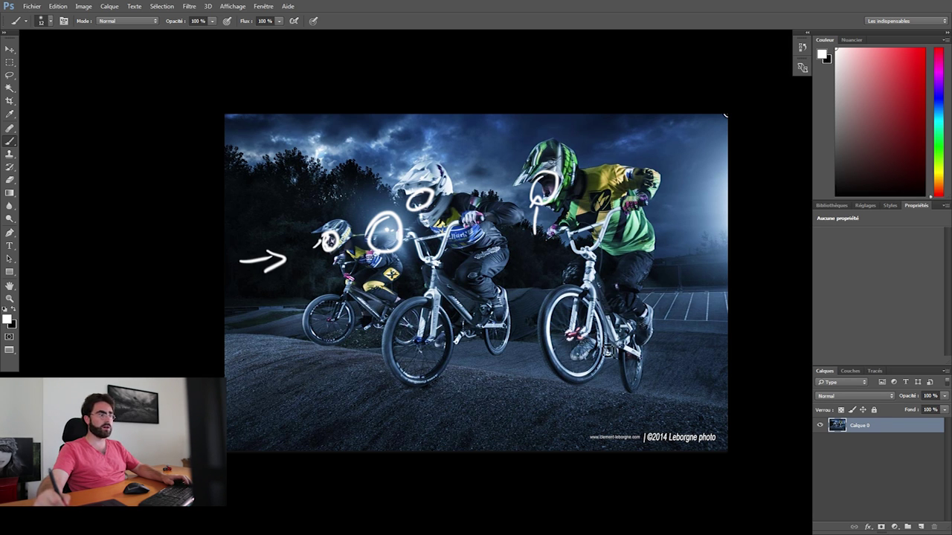
{"action": "key", "text": "bracketright"}
{"action": "key", "text": "bracketright"}
{"action": "key", "text": "bracketright"}
{"action": "key", "text": "bracketright"}
{"action": "key", "text": "bracketright"}
{"action": "key", "text": "bracketright"}
{"action": "key", "text": "bracketright"}
{"action": "key", "text": "bracketright"}
{"action": "key", "text": "bracketright"}
{"action": "key", "text": "bracketright"}
{"action": "key", "text": "bracketright"}
{"action": "key", "text": "bracketright"}
{"action": "key", "text": "bracketright"}
{"action": "key", "text": "bracketright"}
{"action": "key", "text": "bracketright"}
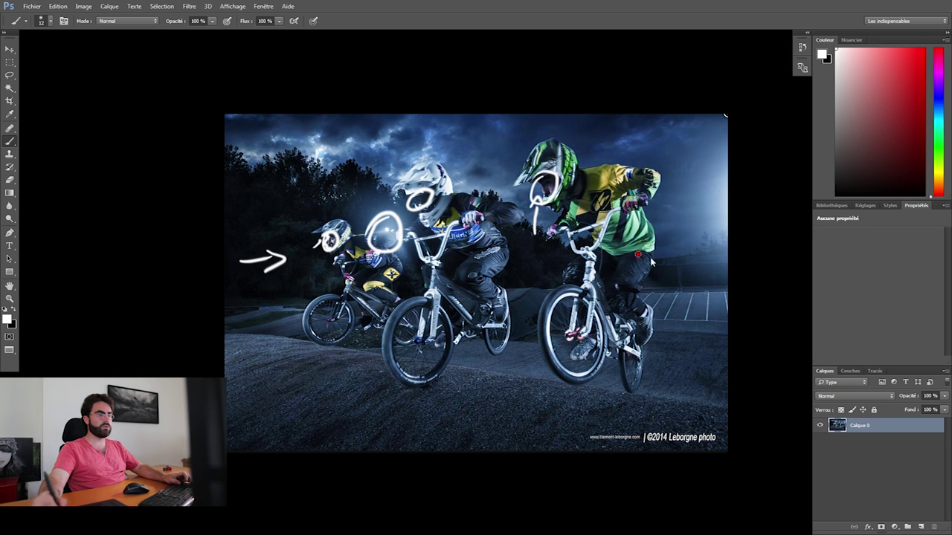
{"action": "left_click", "coordinate": [699, 190]}
{"action": "left_click", "coordinate": [174, 230]}
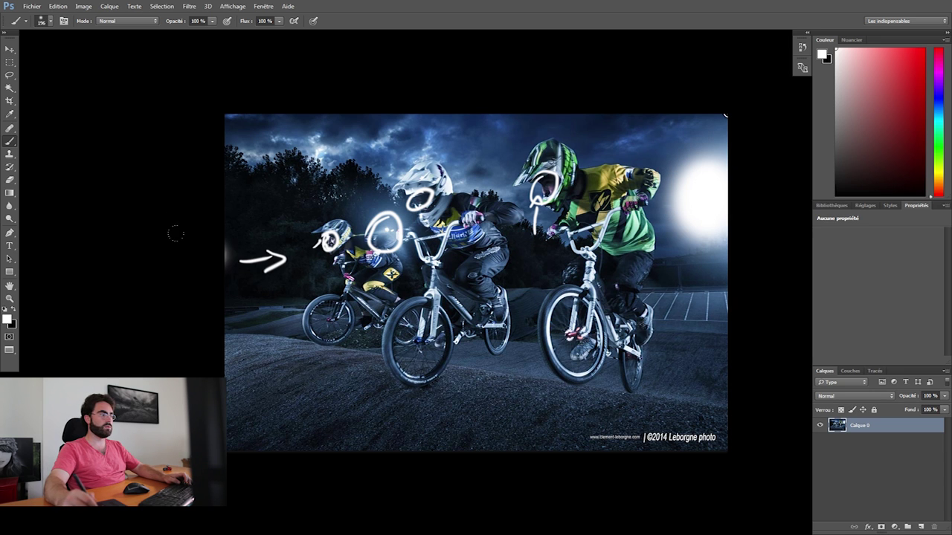
{"action": "left_click", "coordinate": [166, 216]}
{"action": "left_click", "coordinate": [142, 230]}
{"action": "left_click_drag", "start_coordinate": [143, 230], "coordinate": [179, 335]}
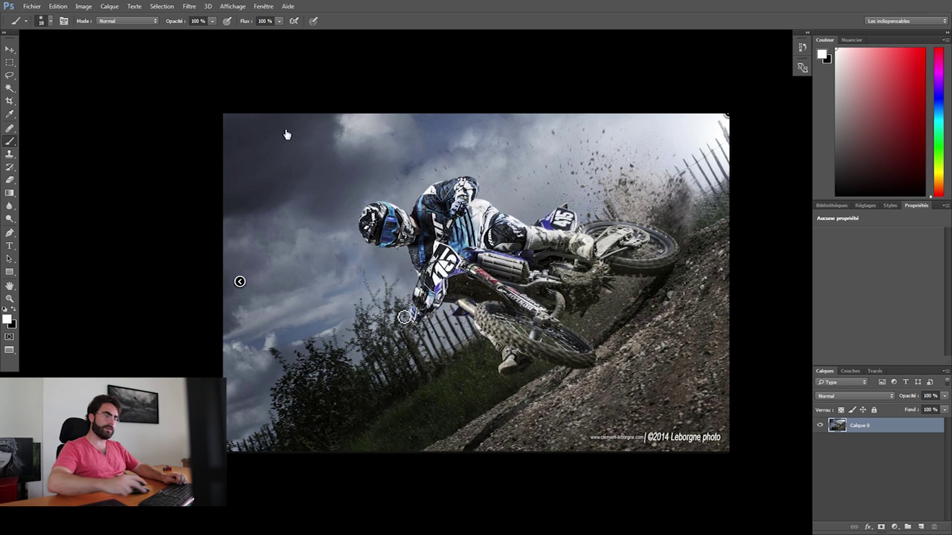
Step: On the motocross photo, mark the flying dirt and both wheels with thin white lines using a 4 px brush
{"action": "key", "text": "bracketleft"}
{"action": "key", "text": "bracketleft"}
{"action": "key", "text": "bracketleft"}
{"action": "key", "text": "bracketleft"}
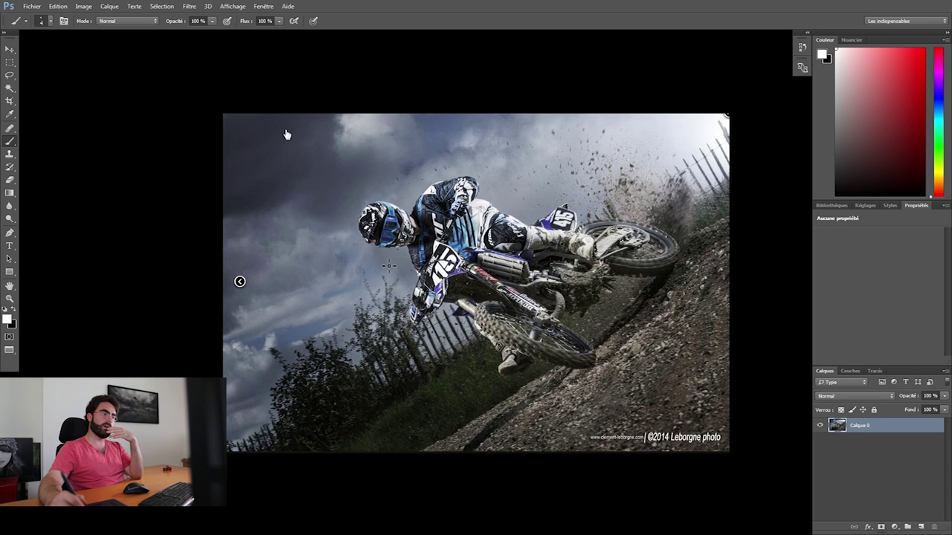
{"action": "left_click_drag", "start_coordinate": [611, 156], "coordinate": [569, 204]}
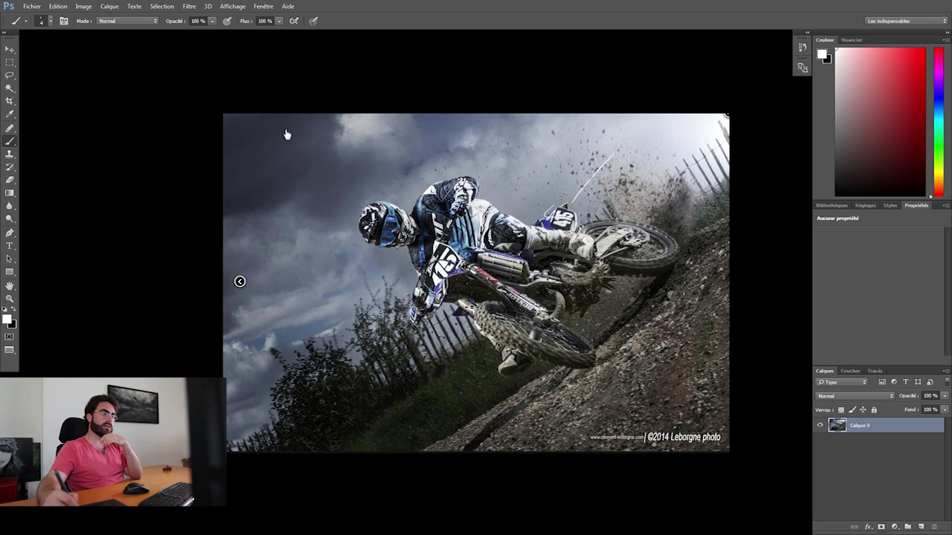
{"action": "left_click_drag", "start_coordinate": [654, 229], "coordinate": [641, 169]}
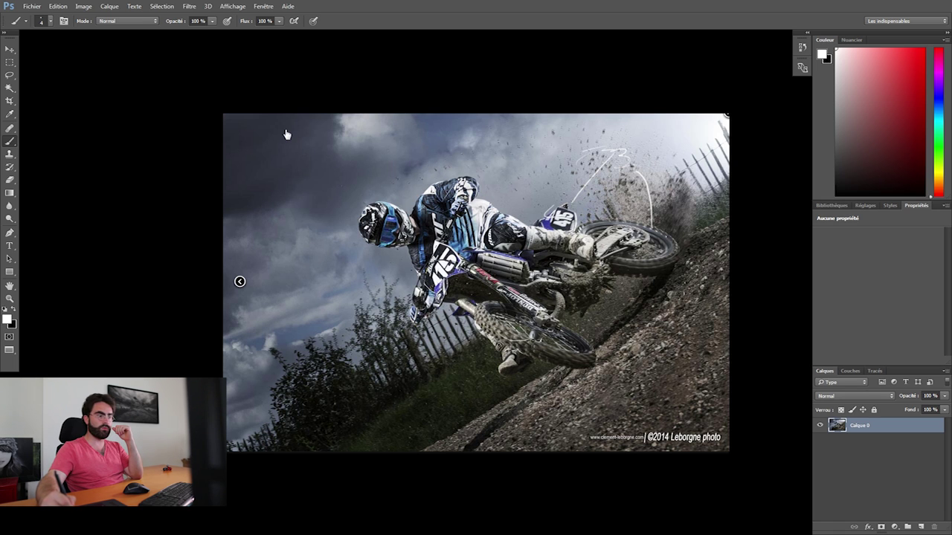
{"action": "mouse_move", "coordinate": [495, 320]}
{"action": "left_mouse_down"}
{"action": "mouse_move", "coordinate": [565, 360]}
{"action": "mouse_move", "coordinate": [498, 331]}
{"action": "mouse_move", "coordinate": [569, 366]}
{"action": "mouse_move", "coordinate": [540, 336]}
{"action": "left_mouse_up"}
{"action": "mouse_move", "coordinate": [628, 262]}
{"action": "left_mouse_down"}
{"action": "mouse_move", "coordinate": [641, 277]}
{"action": "mouse_move", "coordinate": [604, 290]}
{"action": "left_mouse_up"}
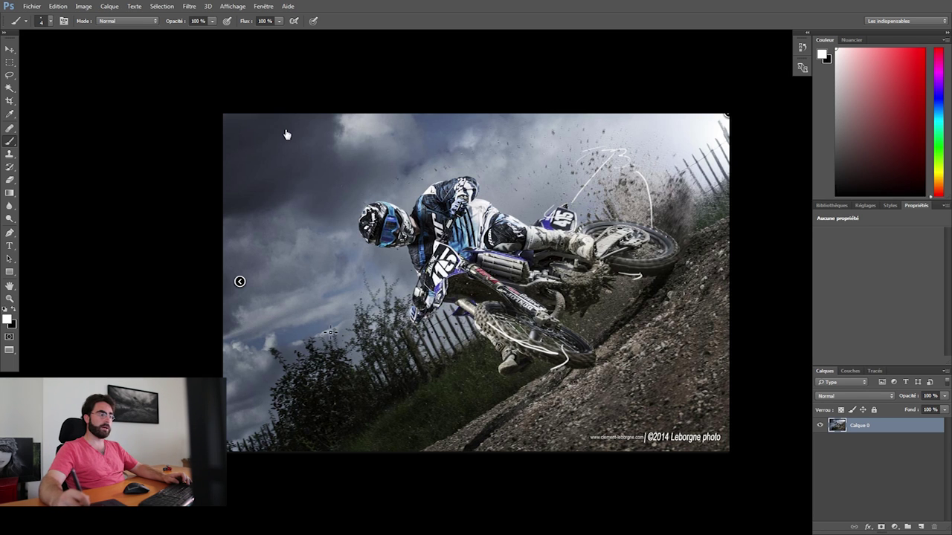
Step: Mark the bushes behind the motocross rider with white strokes using a 16 px brush
{"action": "left_click_drag", "start_coordinate": [343, 164], "coordinate": [321, 150]}
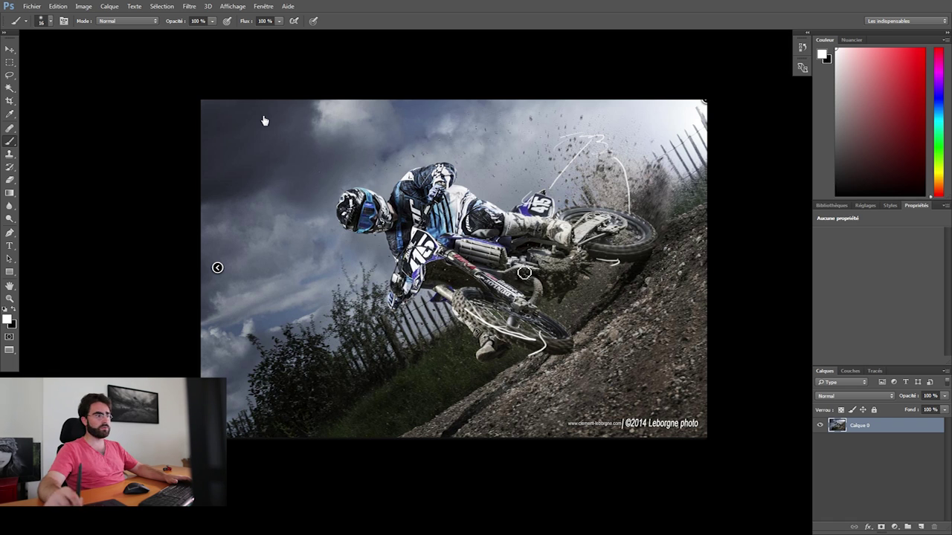
{"action": "mouse_move", "coordinate": [360, 303]}
{"action": "left_mouse_down"}
{"action": "mouse_move", "coordinate": [277, 429]}
{"action": "mouse_move", "coordinate": [358, 305]}
{"action": "left_mouse_up"}
{"action": "left_click_drag", "start_coordinate": [251, 356], "coordinate": [312, 313]}
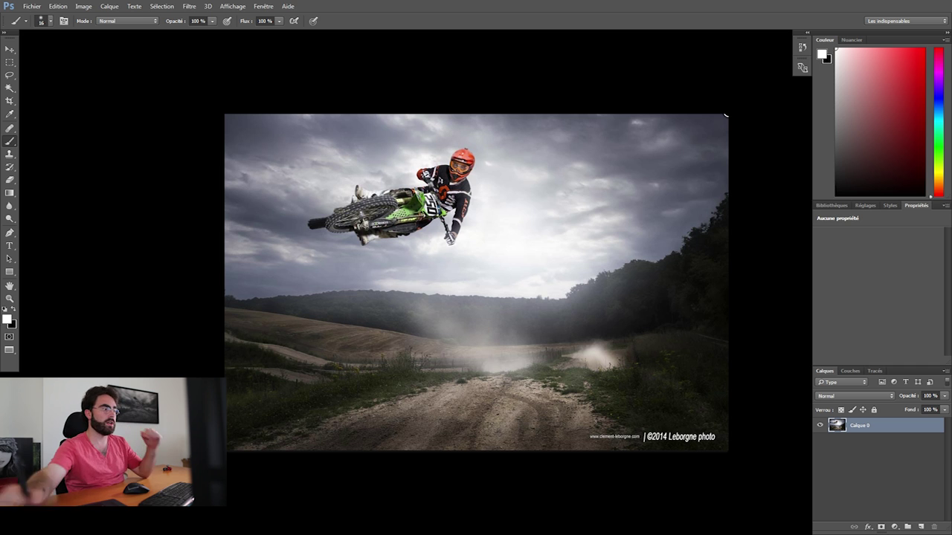
Step: On the red-helmeted rider's photo, draw a white stroke toward the treeline, switch to black, and draw lines out from the rider's arm
{"action": "mouse_move", "coordinate": [533, 320]}
{"action": "left_mouse_down"}
{"action": "mouse_move", "coordinate": [490, 252]}
{"action": "mouse_move", "coordinate": [449, 220]}
{"action": "mouse_move", "coordinate": [526, 319]}
{"action": "left_mouse_up"}
{"action": "key", "text": "x"}
{"action": "left_click_drag", "start_coordinate": [455, 217], "coordinate": [472, 290]}
{"action": "left_click_drag", "start_coordinate": [461, 208], "coordinate": [499, 230]}
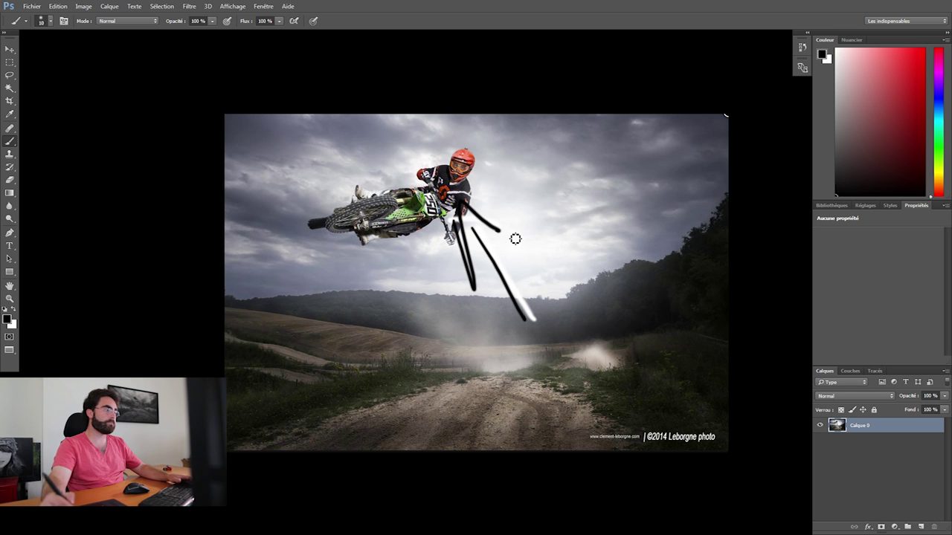
Step: Outline the underside of the airborne motocross bike in black and examine it up close and in the whole photo
{"action": "mouse_move", "coordinate": [358, 229]}
{"action": "left_mouse_down"}
{"action": "mouse_move", "coordinate": [396, 261]}
{"action": "mouse_move", "coordinate": [448, 246]}
{"action": "left_mouse_up"}
{"action": "mouse_move", "coordinate": [346, 268]}
{"action": "left_mouse_down"}
{"action": "mouse_move", "coordinate": [266, 194]}
{"action": "mouse_move", "coordinate": [334, 128]}
{"action": "left_mouse_up"}
{"action": "key", "text": "z"}
{"action": "left_click_drag", "start_coordinate": [401, 212], "coordinate": [375, 214]}
{"action": "left_click", "coordinate": [383, 210], "text": "alt"}
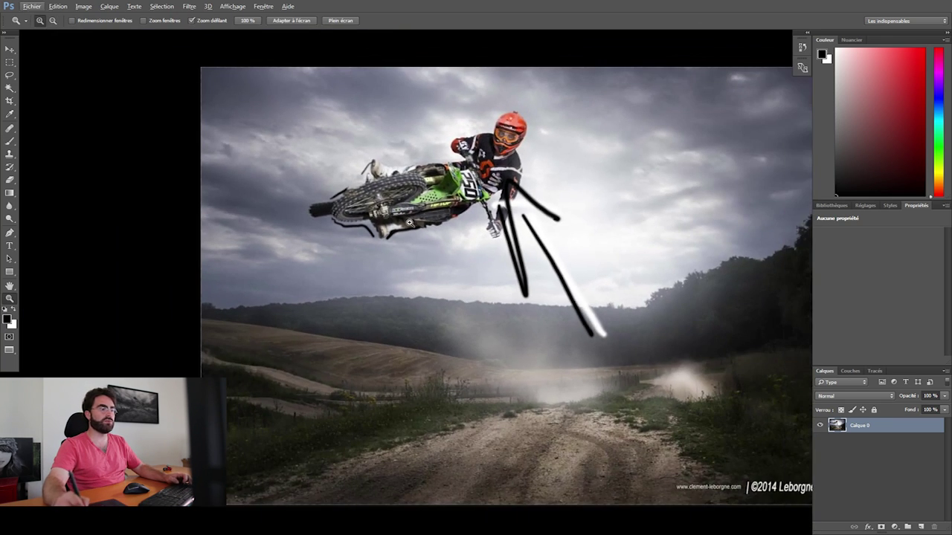
{"action": "left_click", "coordinate": [393, 208], "text": "alt"}
{"action": "left_click", "coordinate": [394, 207], "text": "alt"}
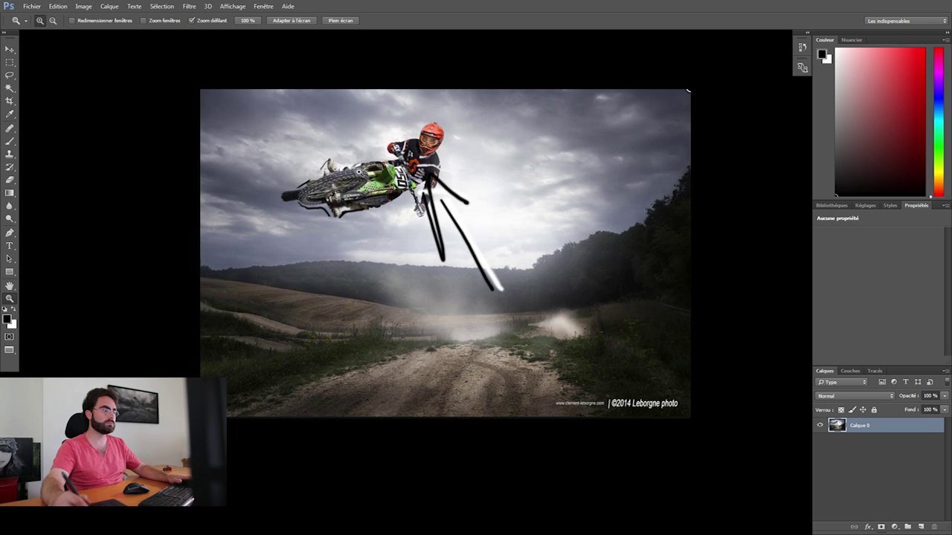
Step: Dab soft black spots over the dust haze beneath the airborne motocross rider with a 182 px brush
{"action": "key", "text": "b"}
{"action": "left_click_drag", "start_coordinate": [460, 306], "coordinate": [483, 306]}
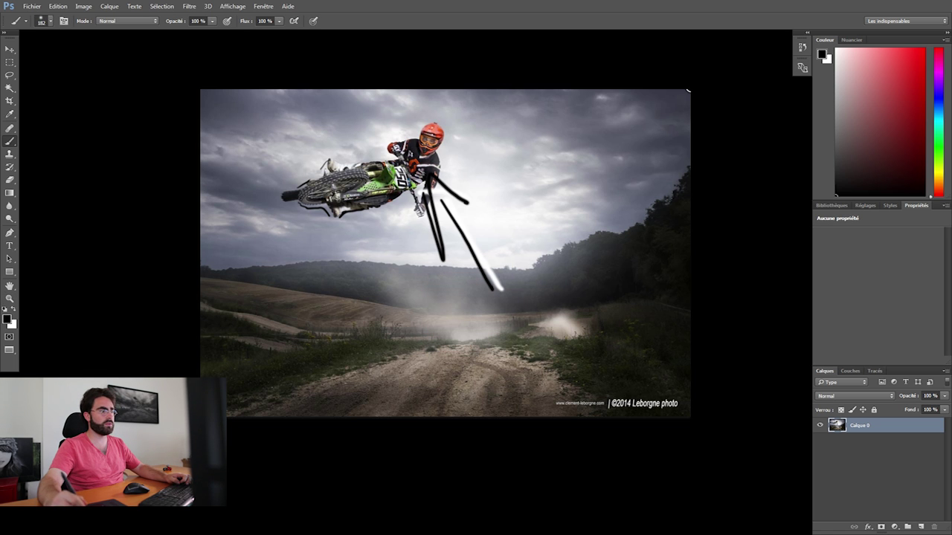
{"action": "left_click", "coordinate": [381, 269]}
{"action": "left_click", "coordinate": [403, 282]}
{"action": "left_click", "coordinate": [437, 304]}
{"action": "left_click", "coordinate": [459, 322]}
{"action": "left_click", "coordinate": [449, 276]}
{"action": "left_click", "coordinate": [475, 315]}
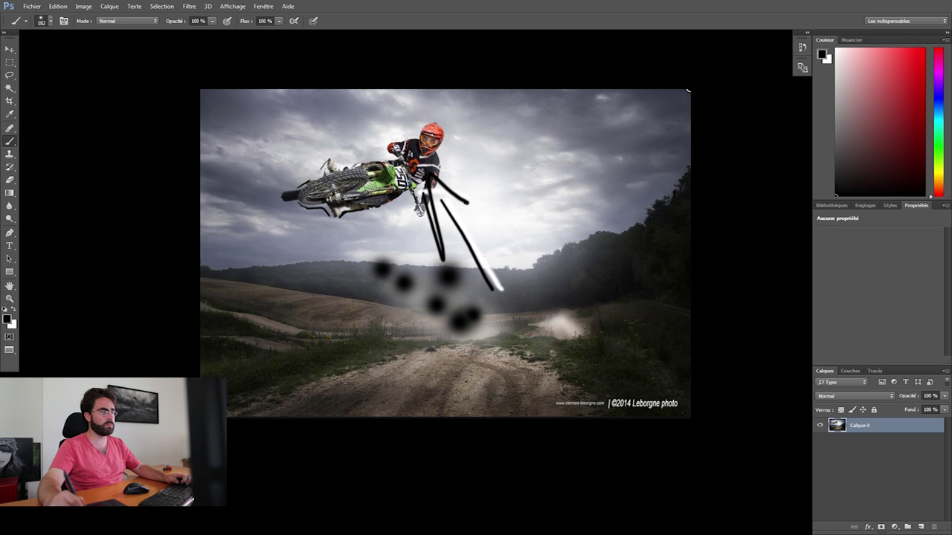
{"action": "left_click", "coordinate": [392, 264]}
{"action": "left_click", "coordinate": [411, 284]}
{"action": "left_click", "coordinate": [476, 323]}
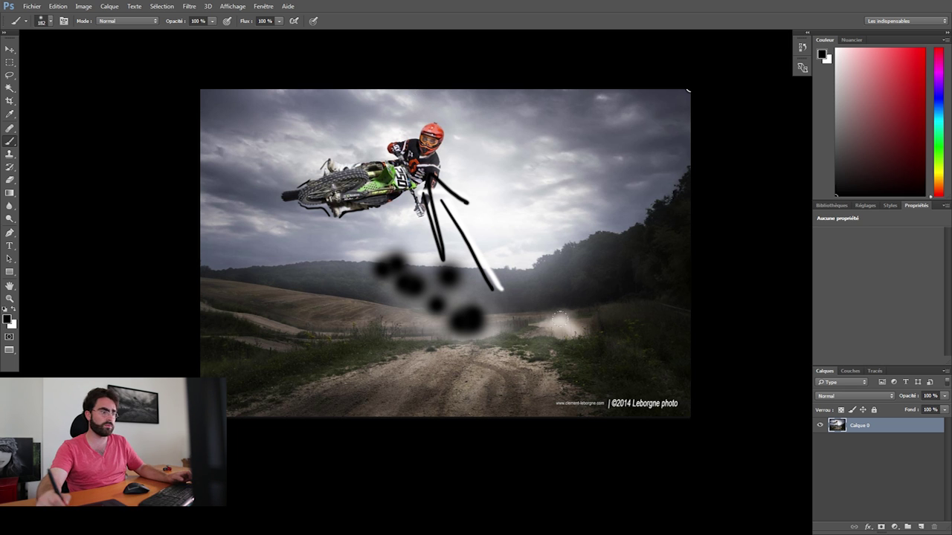
Step: Examine the pale dust cloud beside the track up close, and compare it with the rider and the whole photo
{"action": "key", "text": "z"}
{"action": "left_click", "coordinate": [630, 348]}
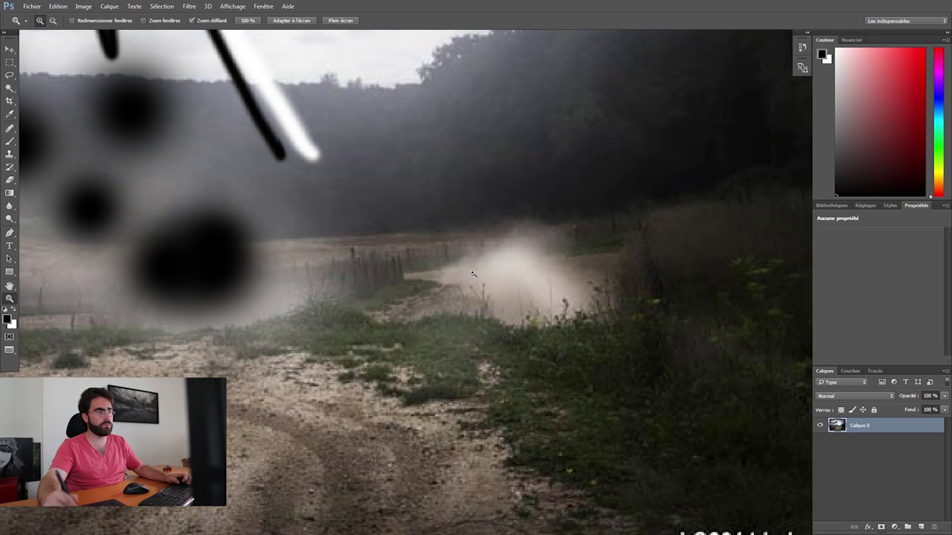
{"action": "left_click", "coordinate": [580, 298], "text": "alt"}
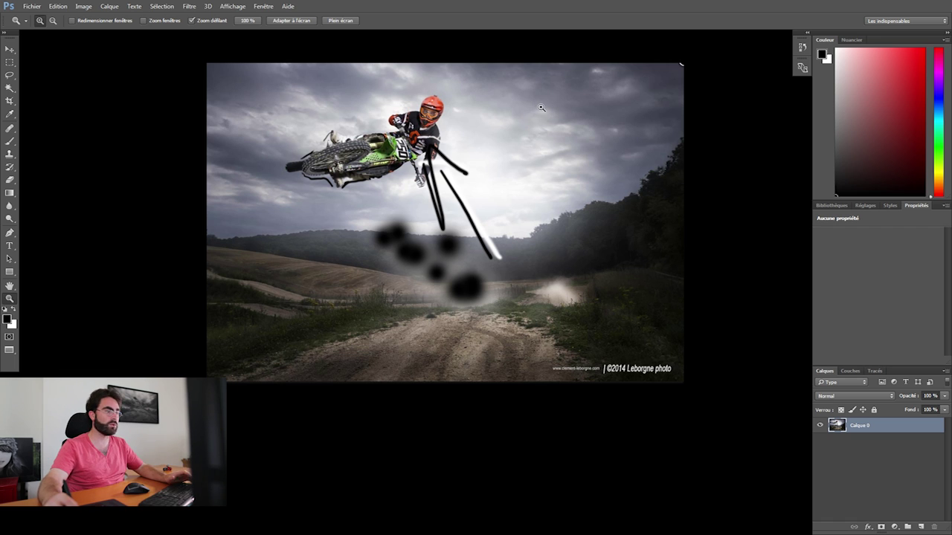
{"action": "key", "text": "b"}
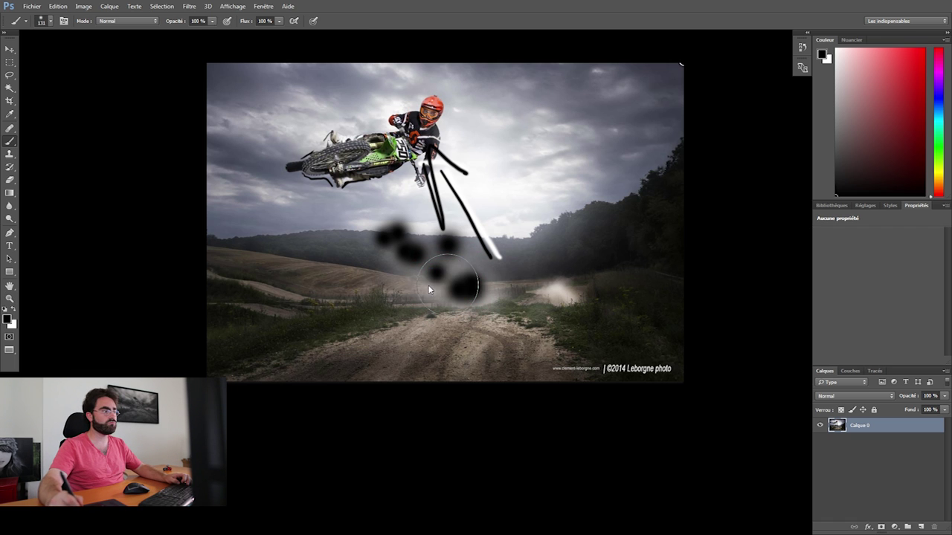
{"action": "left_click_drag", "start_coordinate": [418, 282], "coordinate": [402, 252]}
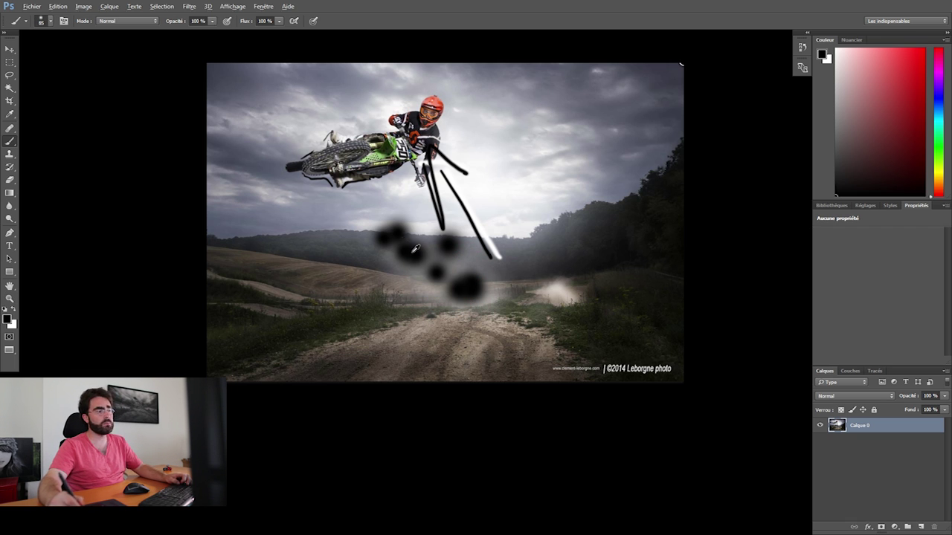
{"action": "key", "text": "z"}
{"action": "left_click", "coordinate": [405, 132]}
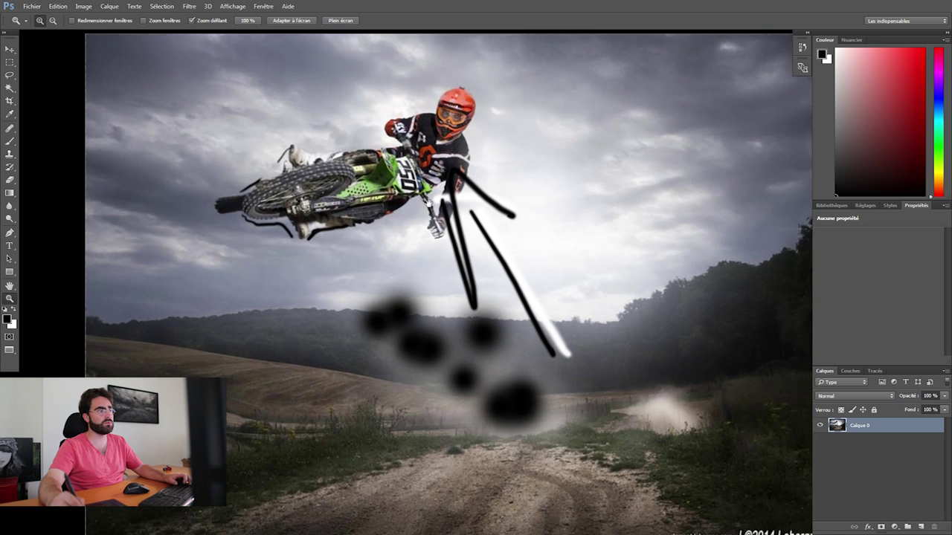
{"action": "left_click", "coordinate": [377, 279], "text": "alt"}
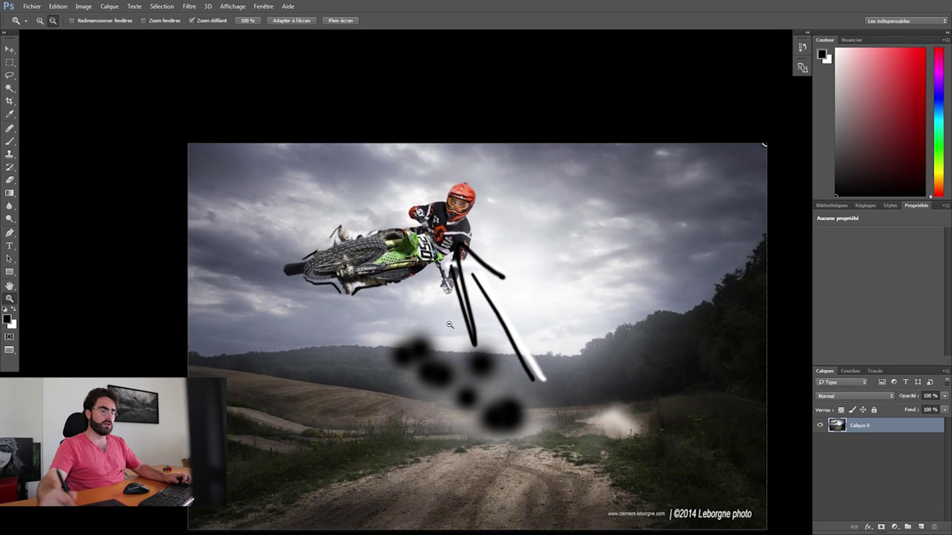
Step: Add a Curves adjustment layer above the photo and pull its RGB midtones down to darken the image
{"action": "left_click", "coordinate": [895, 527]}
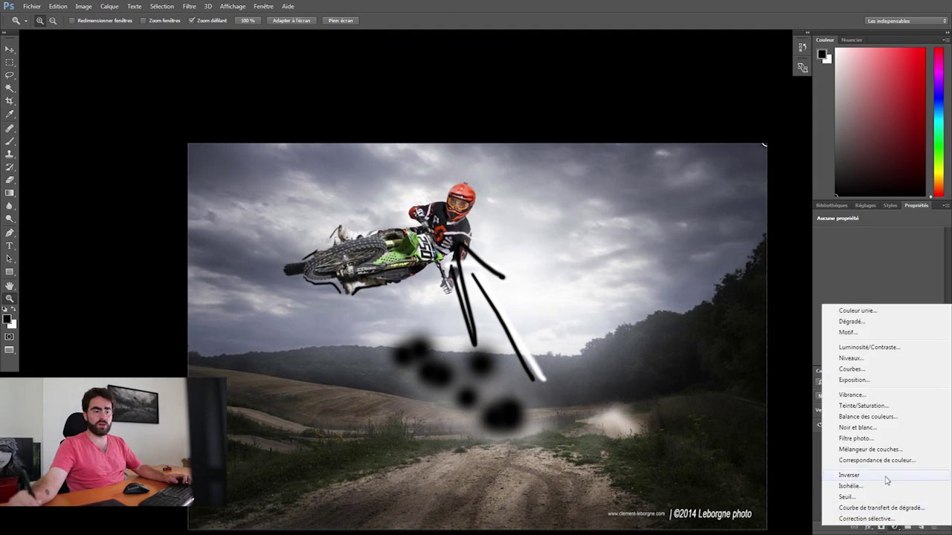
{"action": "left_click", "coordinate": [866, 369]}
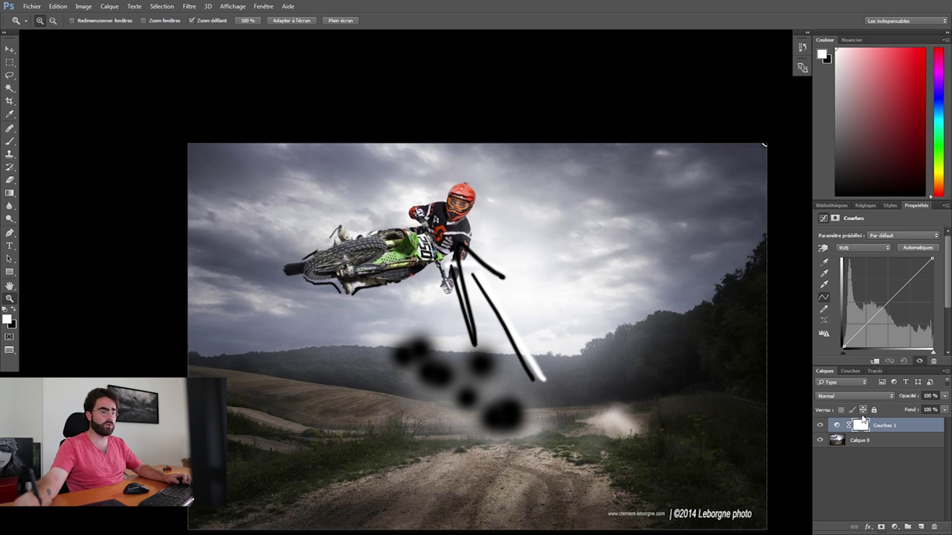
{"action": "left_click_drag", "start_coordinate": [884, 306], "coordinate": [890, 320]}
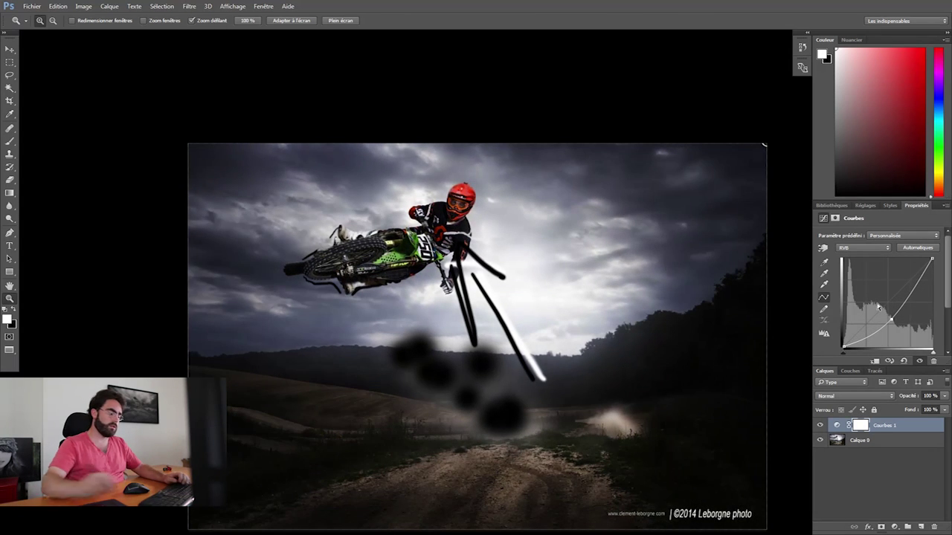
Step: Invert the Curves layer's mask to black and paint white over the rider and bike with a 35 px brush
{"action": "key", "text": "ctrl+i"}
{"action": "key", "text": "b"}
{"action": "key", "text": "x"}
{"action": "key", "text": "x"}
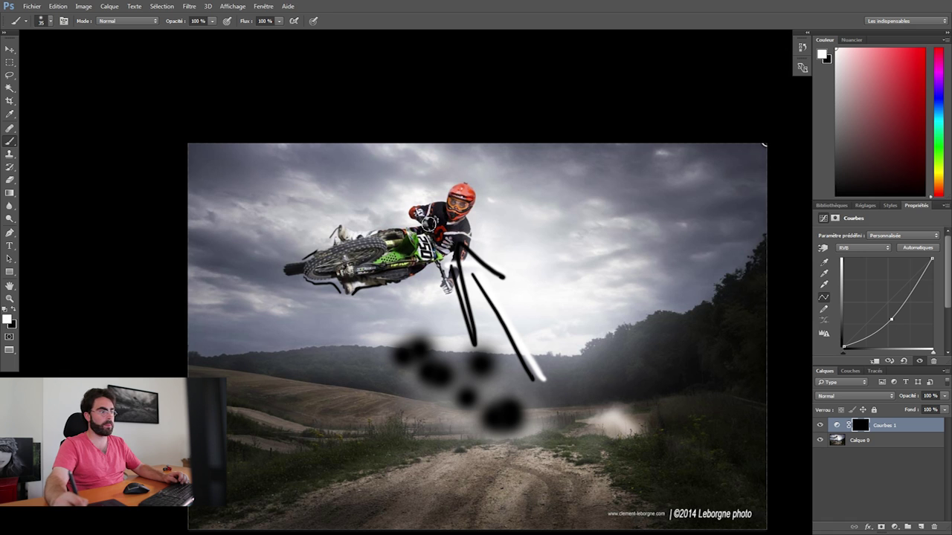
{"action": "mouse_move", "coordinate": [457, 243]}
{"action": "left_mouse_down"}
{"action": "mouse_move", "coordinate": [452, 281]}
{"action": "mouse_move", "coordinate": [302, 266]}
{"action": "mouse_move", "coordinate": [382, 234]}
{"action": "mouse_move", "coordinate": [417, 260]}
{"action": "mouse_move", "coordinate": [488, 248]}
{"action": "left_mouse_up"}
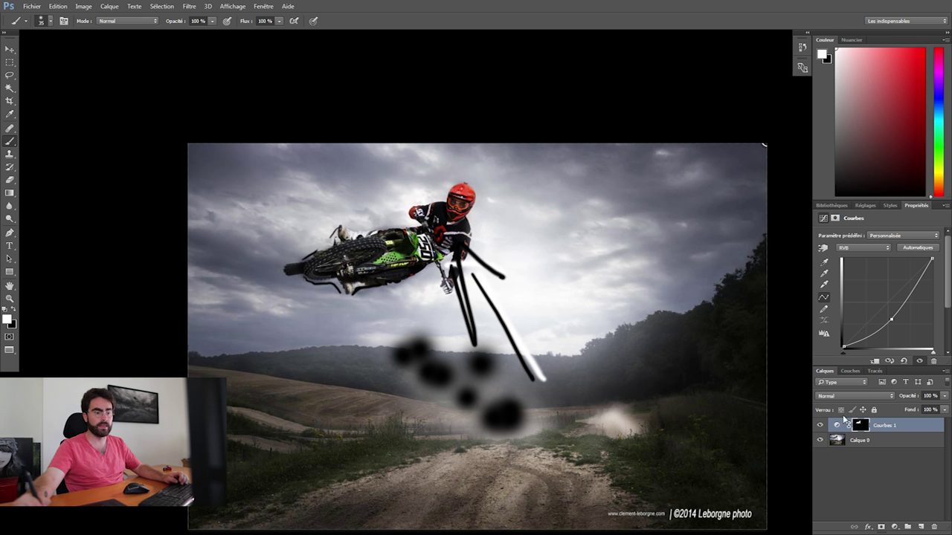
Step: Straighten the Curves layer's RGB curve, adjust the blue channel's midtones slightly, and bring up the red channel
{"action": "key", "text": "x"}
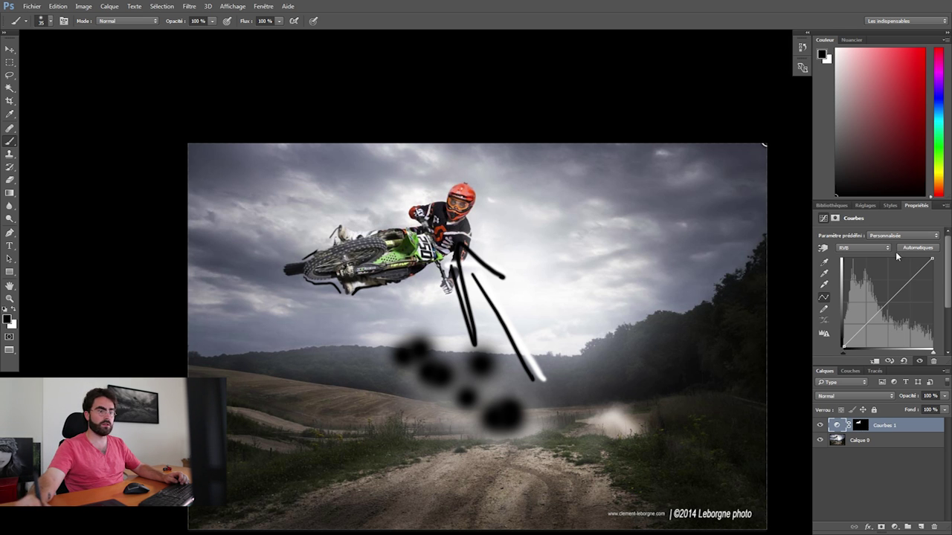
{"action": "left_click", "coordinate": [870, 247]}
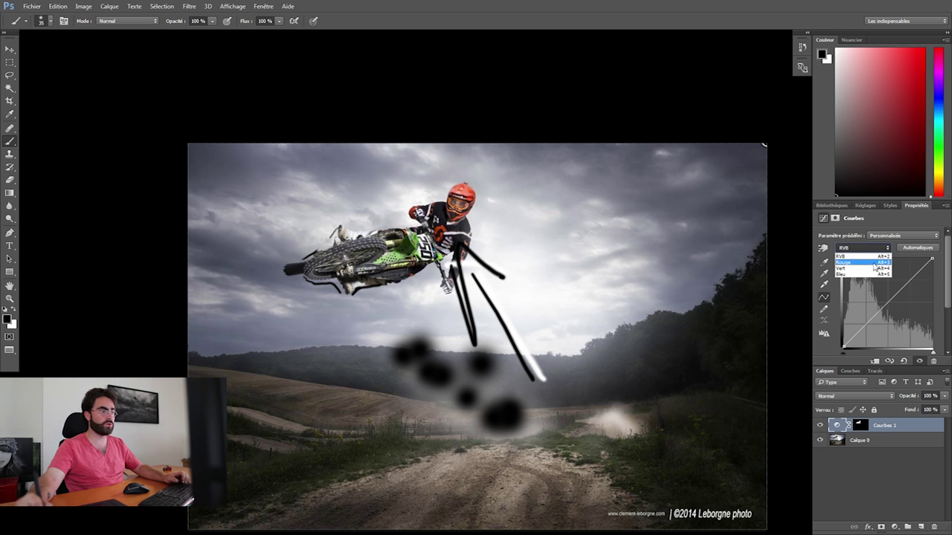
{"action": "left_click", "coordinate": [871, 274]}
{"action": "left_click_drag", "start_coordinate": [881, 309], "coordinate": [882, 310]}
{"action": "left_click", "coordinate": [863, 248]}
{"action": "left_click", "coordinate": [864, 261]}
Step: Compare the rider with the Curves layer hidden and shown, and view the whole photo at a reduced size
{"action": "left_click", "coordinate": [820, 425]}
{"action": "left_click", "coordinate": [821, 425]}
{"action": "key", "text": "z"}
{"action": "left_click", "coordinate": [572, 333], "text": "alt"}
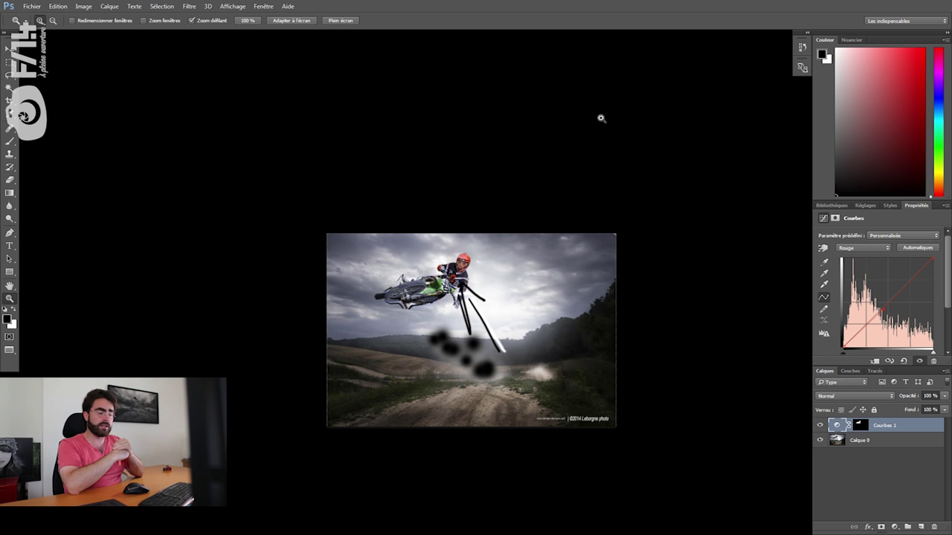
Step: Switch to the browser's "red bull motocross" image results, view the orange rider in the dust cloud, and return to the results
{"action": "key", "text": "ctrl+Tab"}
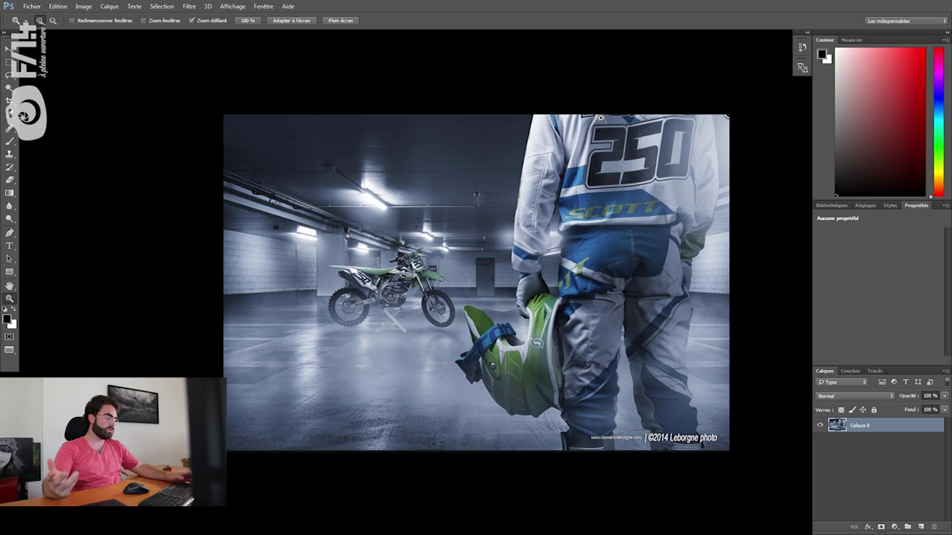
{"action": "key", "text": "alt+Tab"}
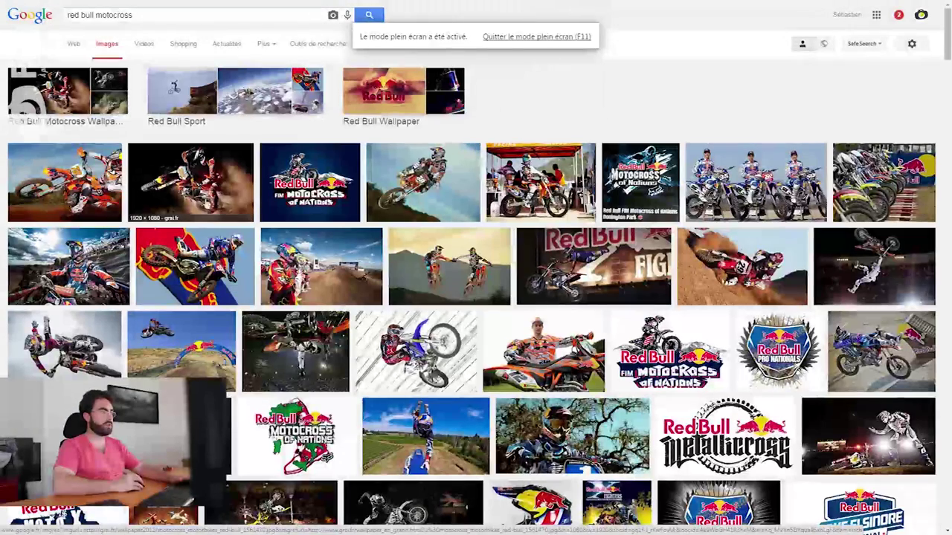
{"action": "left_click", "coordinate": [204, 185]}
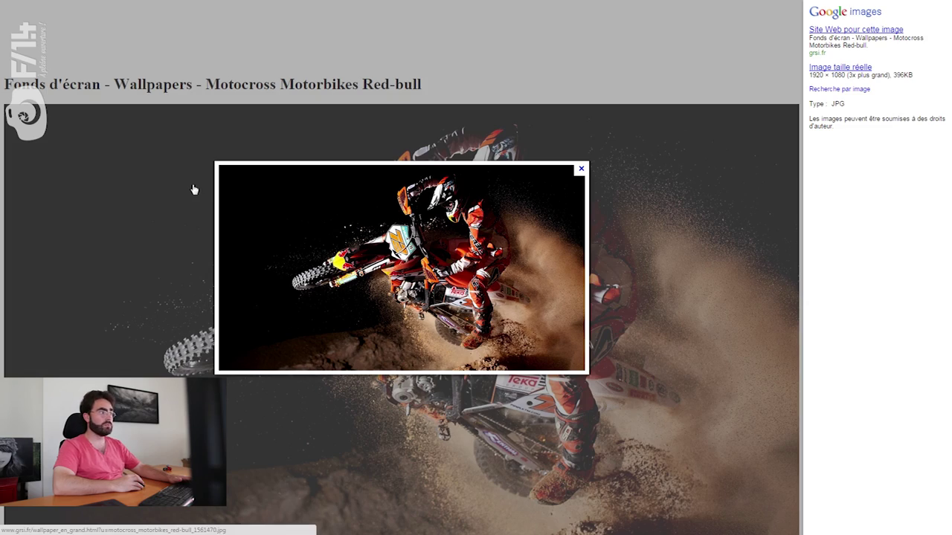
{"action": "key", "text": "alt+Left"}
Step: Browse further through the motocross image results for reference photos with real lighting and dust
{"action": "scroll", "coordinate": [227, 226], "scroll_direction": "down", "scroll_amount": 1}
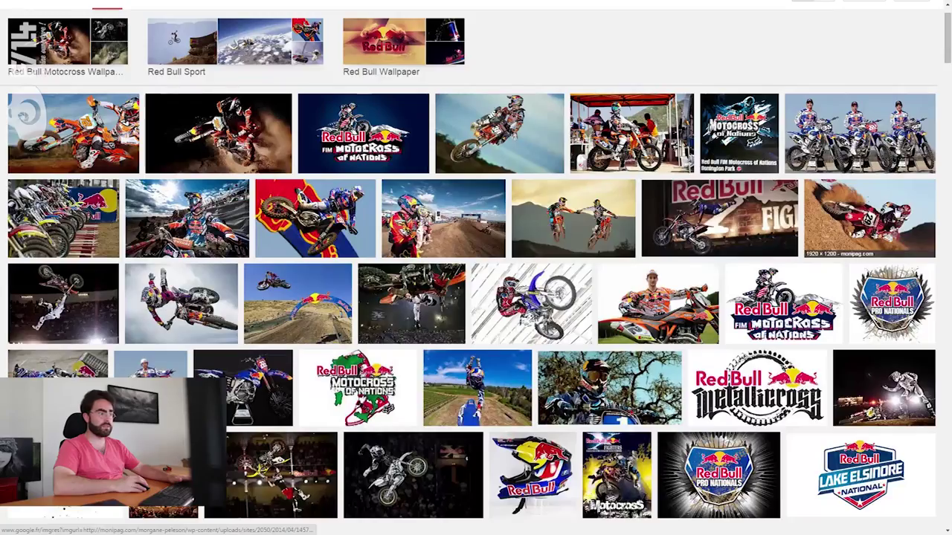
{"action": "scroll", "coordinate": [476, 267], "scroll_direction": "down", "scroll_amount": 3}
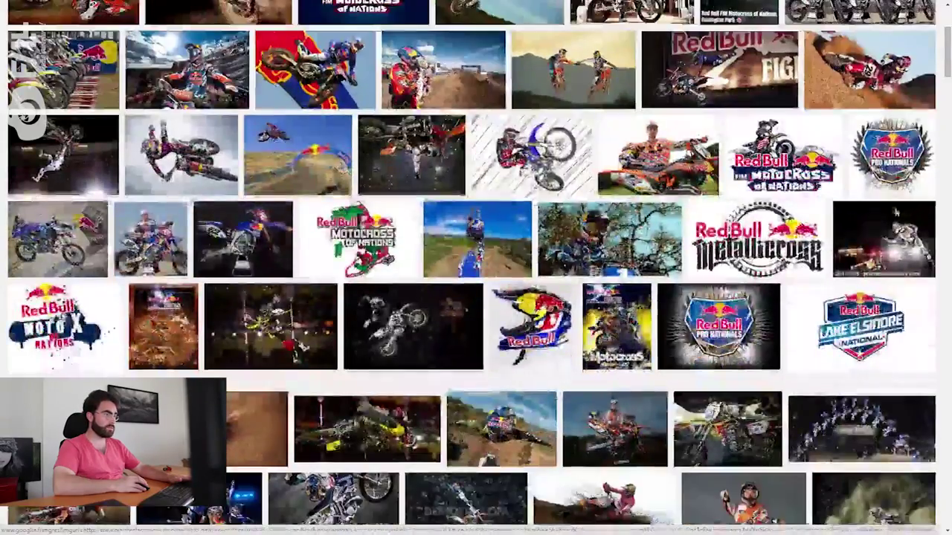
{"action": "scroll", "coordinate": [898, 213], "scroll_direction": "down", "scroll_amount": 3}
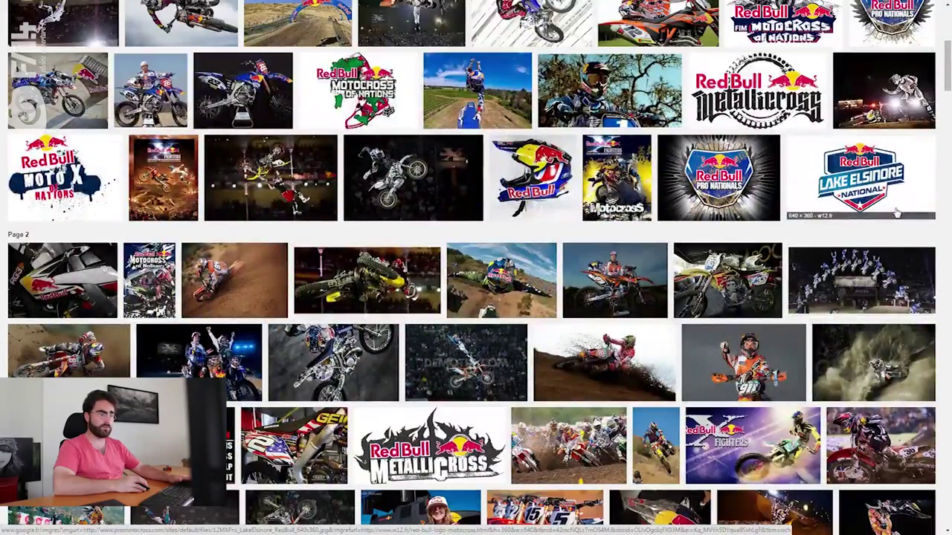
{"action": "scroll", "coordinate": [897, 214], "scroll_direction": "down", "scroll_amount": 2}
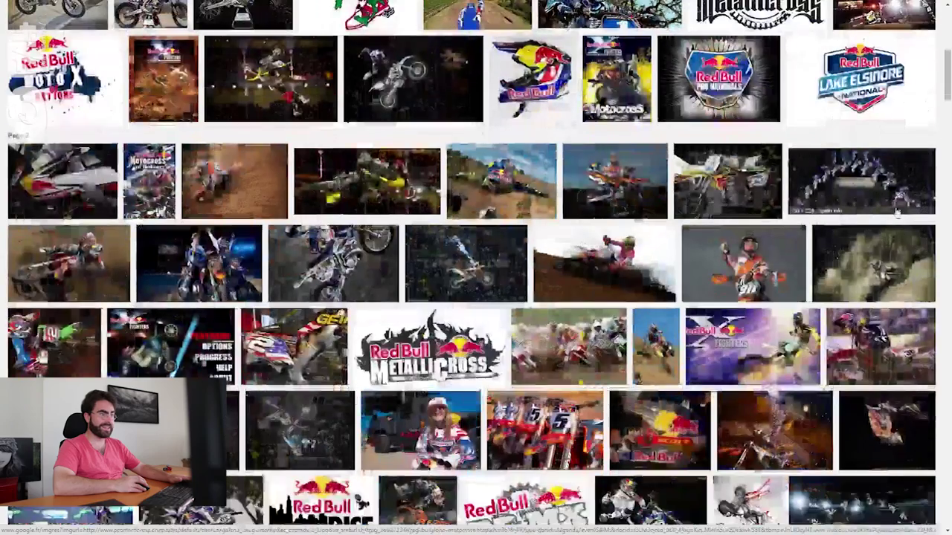
{"action": "scroll", "coordinate": [897, 213], "scroll_direction": "down", "scroll_amount": 2}
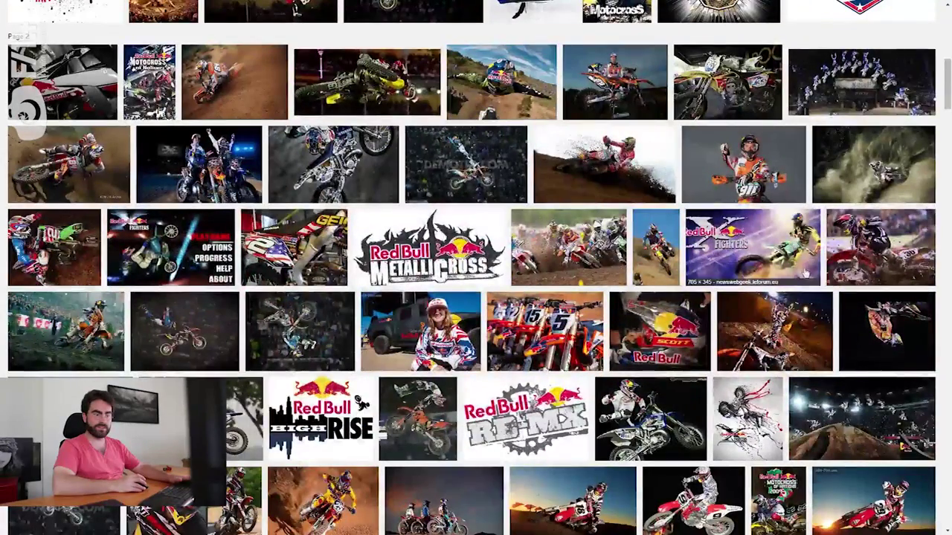